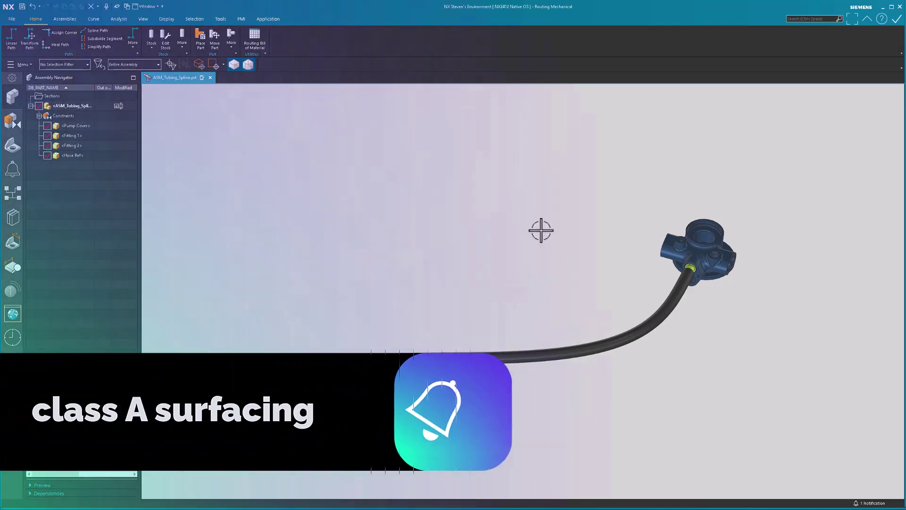
- Hide the Hose Ref component so only the pump cover and the two fittings are displayed
right_click_drag(544, 357, 554, 405)
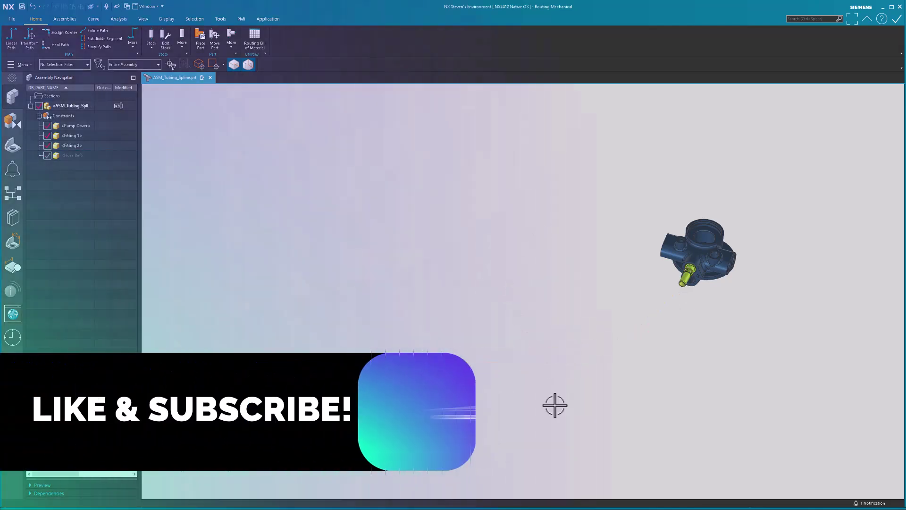
scroll(525, 351, "up", 1)
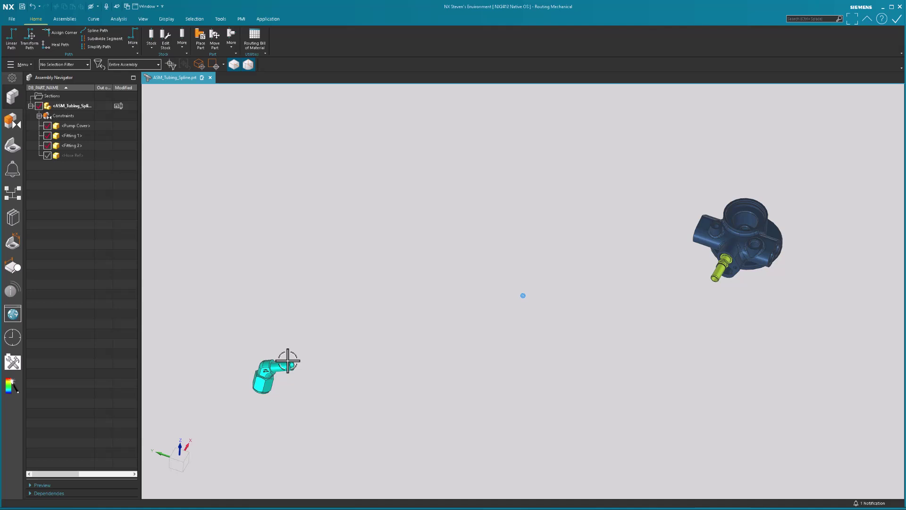
middle_click_drag(611, 328, 569, 347)
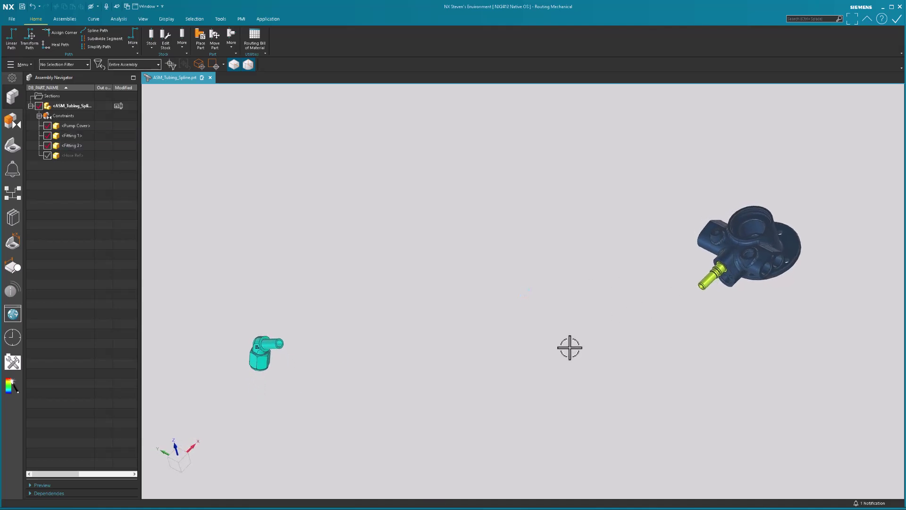
middle_click_drag(570, 348, 694, 364)
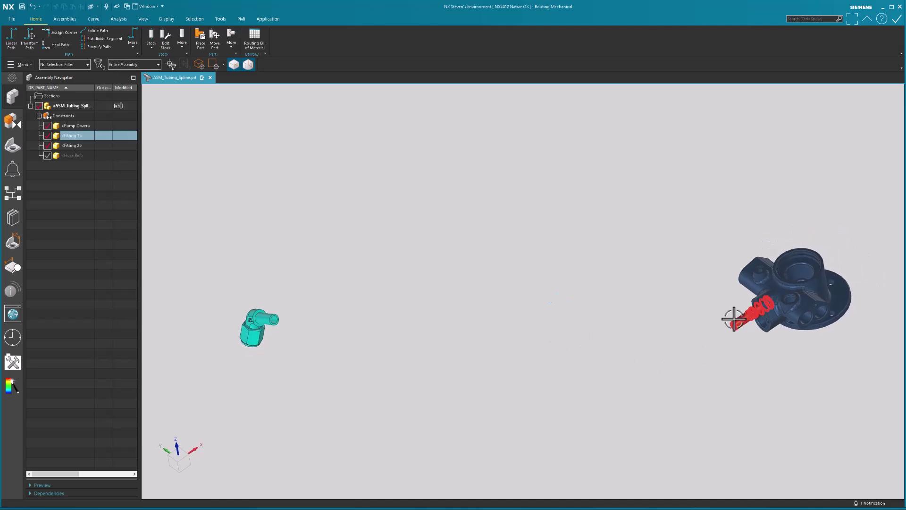
- Replace the reference set of Fitting 1 on the pump cover with POSITION 1
left_click(734, 319)
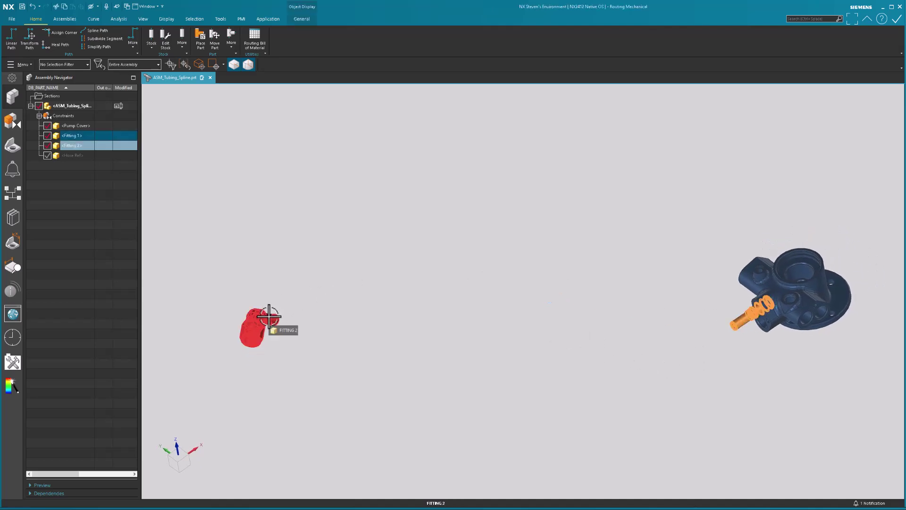
right_click(734, 317)
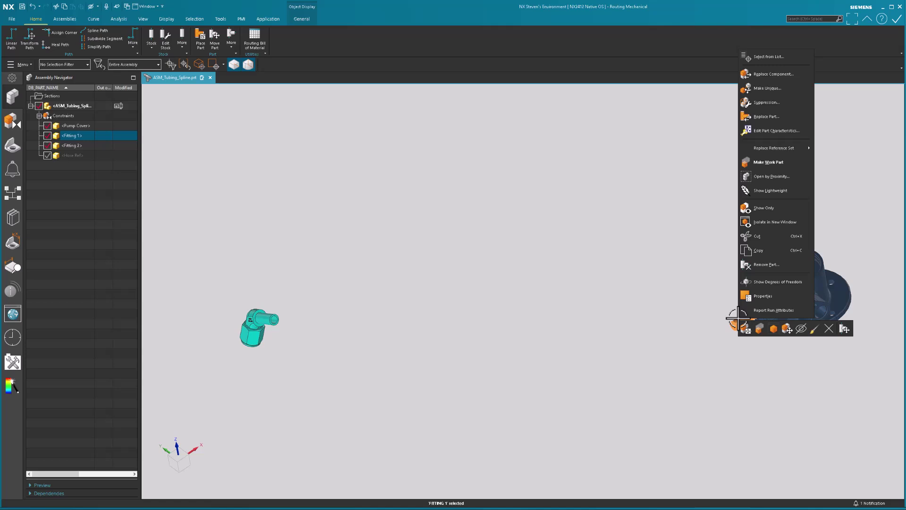
mouse_move(765, 149)
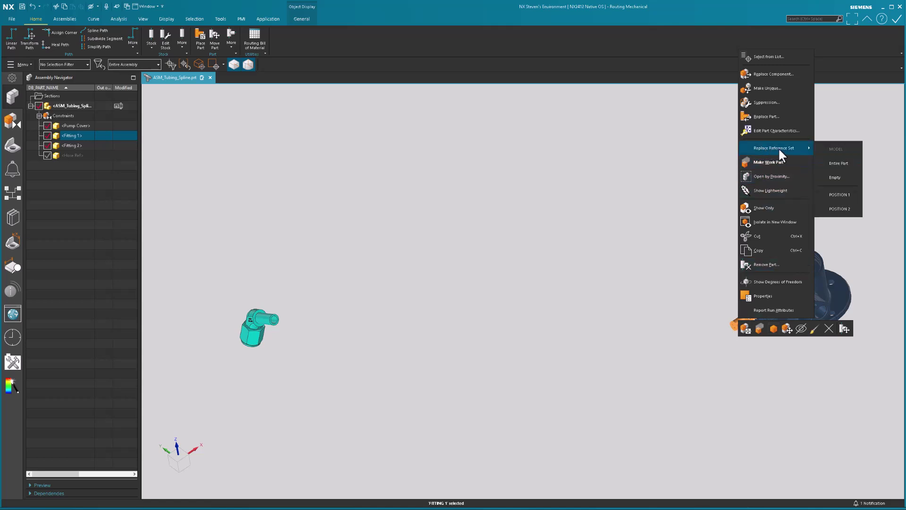
left_click(841, 195)
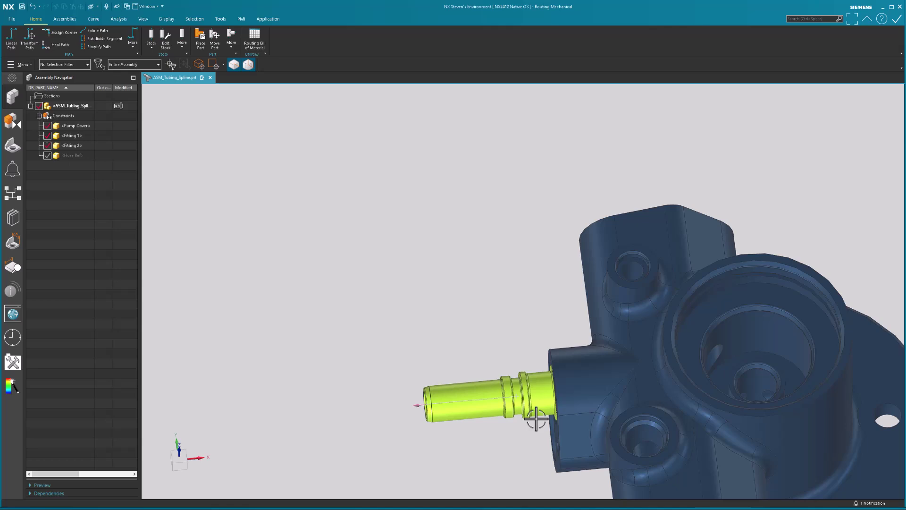
left_click(504, 375)
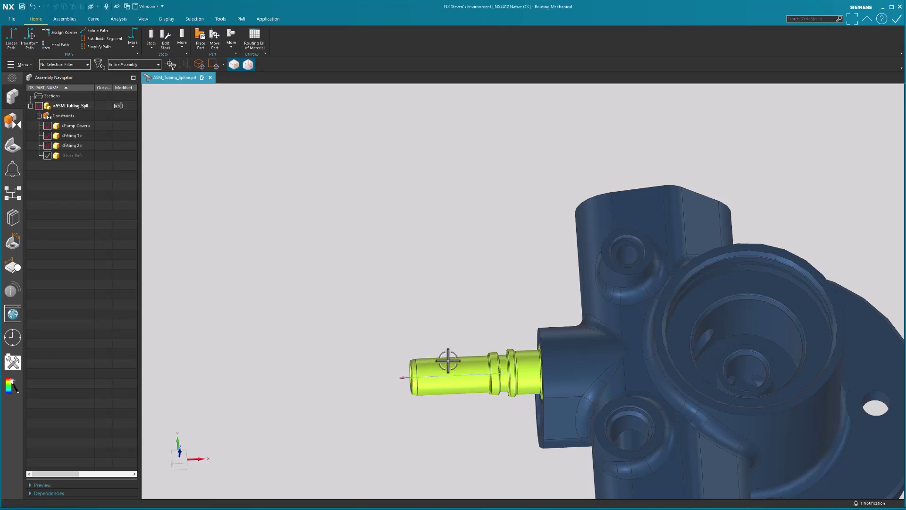
- Replace the reference set of the angled Fitting 2 with POSITION 1
scroll(455, 371, "up", 5)
middle_click_drag(454, 370, 537, 330)
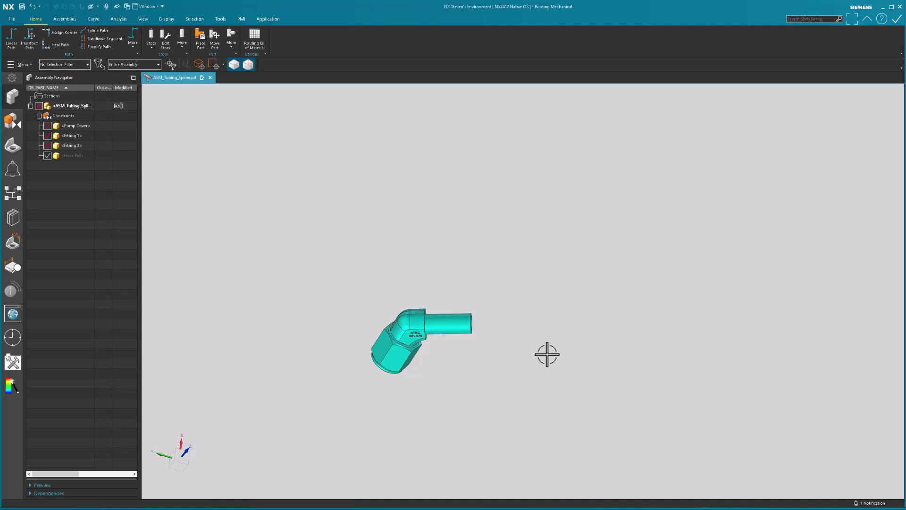
left_click(77, 146)
right_click(77, 145)
mouse_move(112, 218)
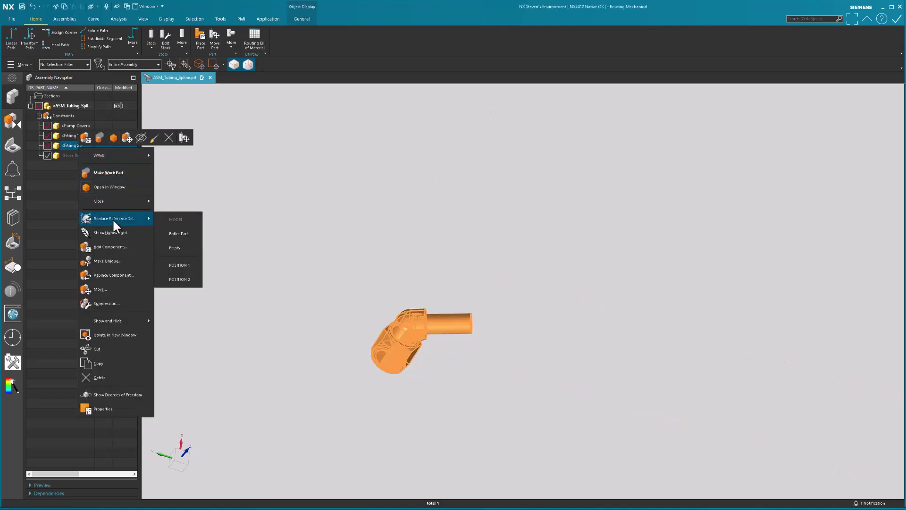
left_click(184, 262)
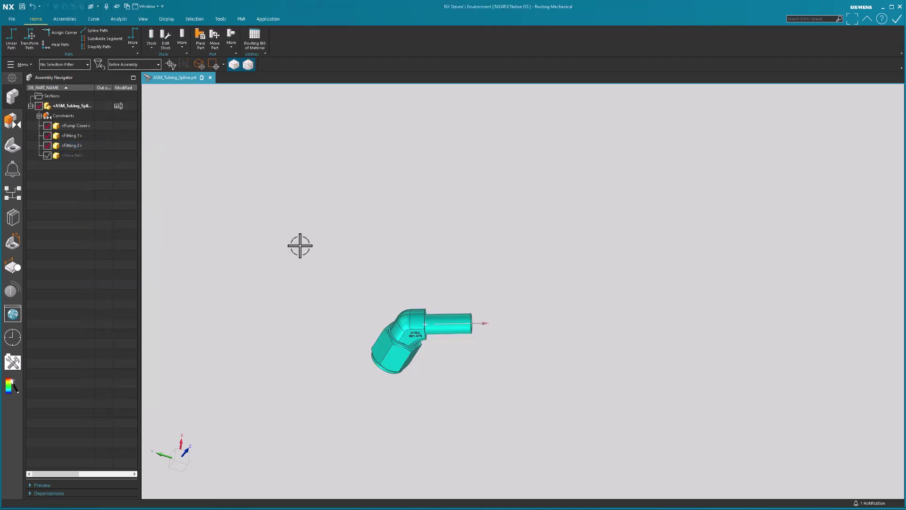
- Replace the reference set of Fitting 2 with POSITION 2
right_click(77, 144)
mouse_move(135, 215)
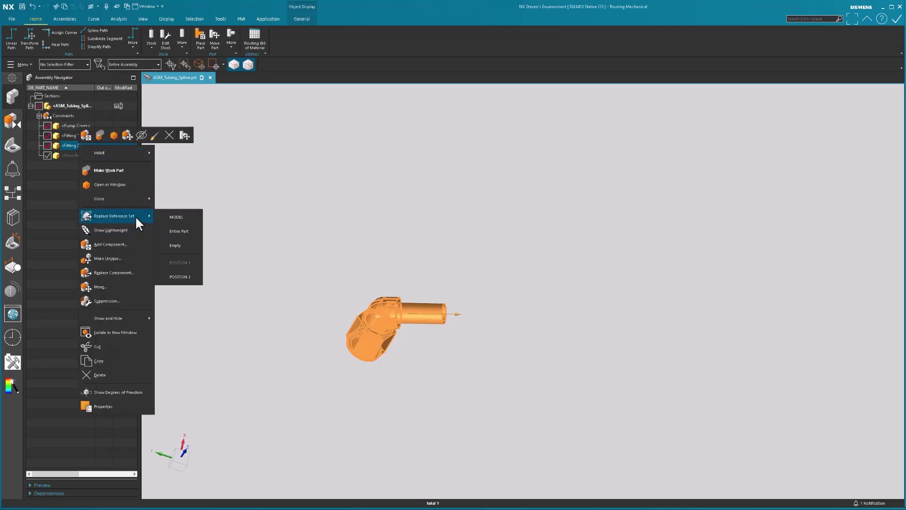
left_click(180, 276)
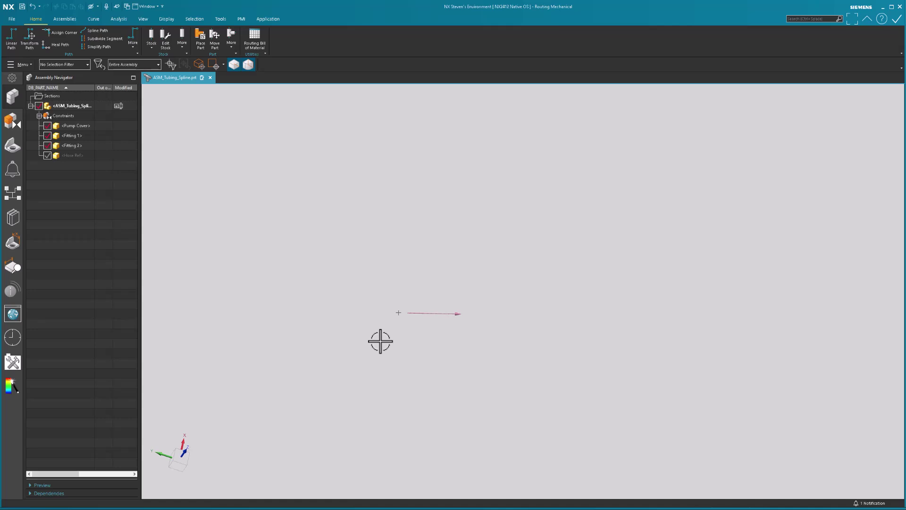
scroll(377, 339, "down", 1)
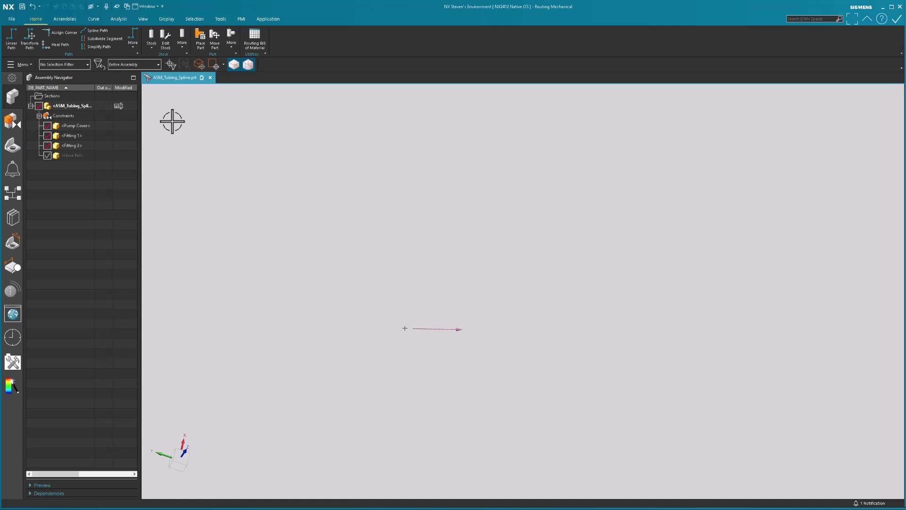
- Start a Spline Path with 15 mm circular stock and restrict point snapping to Existing Point
left_click(99, 31)
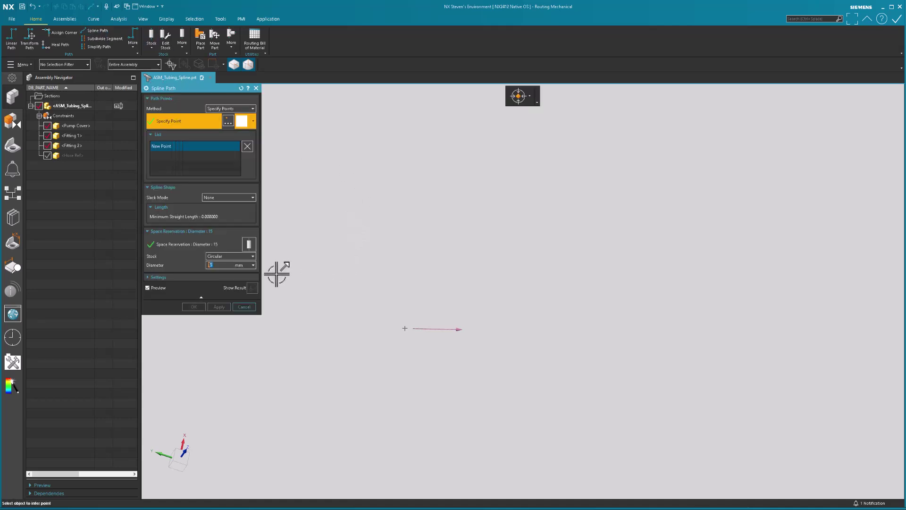
double_click(214, 266)
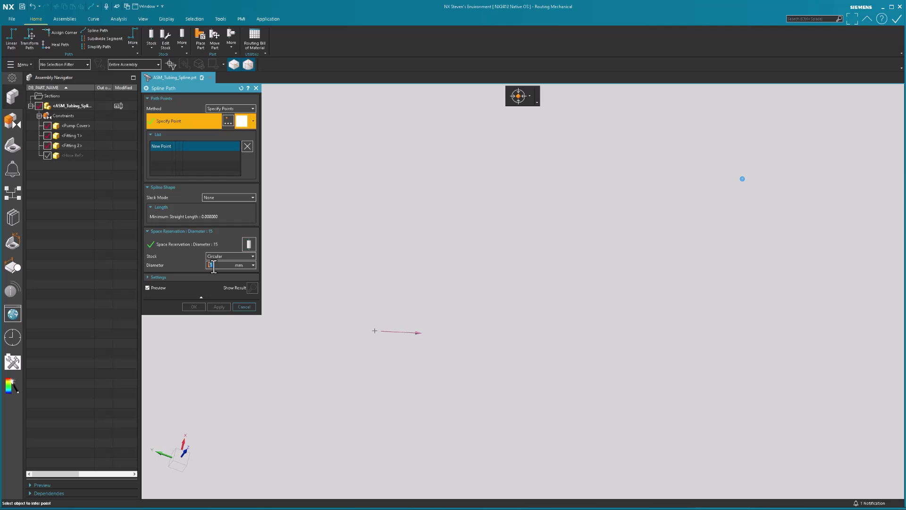
scroll(472, 324, "up", 5)
scroll(606, 239, "up", 5)
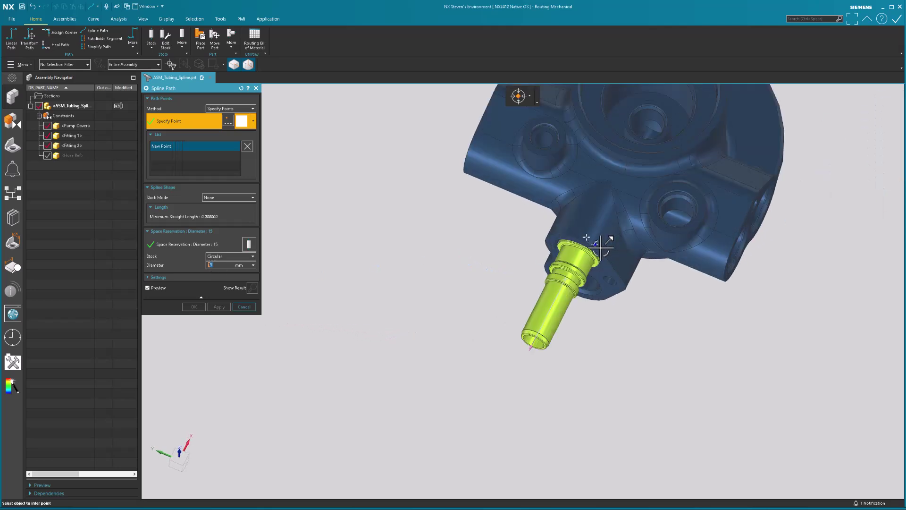
middle_click_drag(609, 325, 548, 326)
left_click(521, 98)
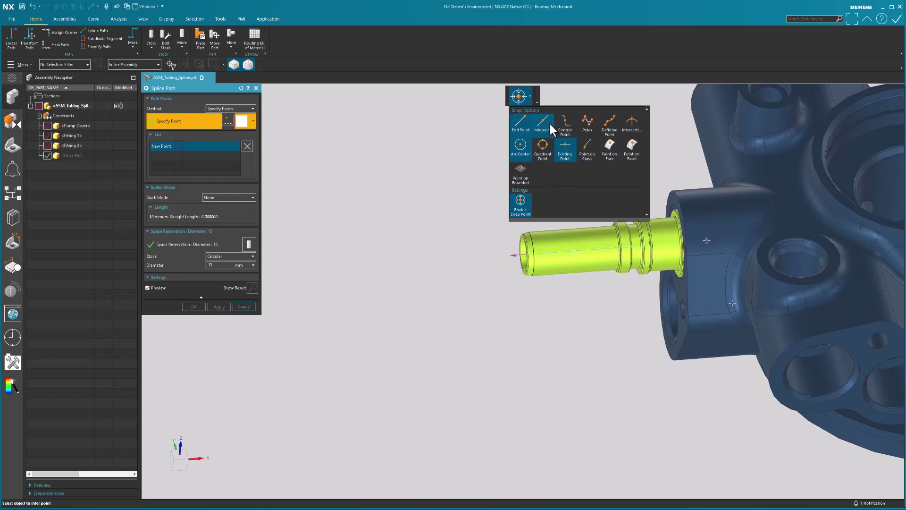
left_click(549, 127)
left_click(521, 123)
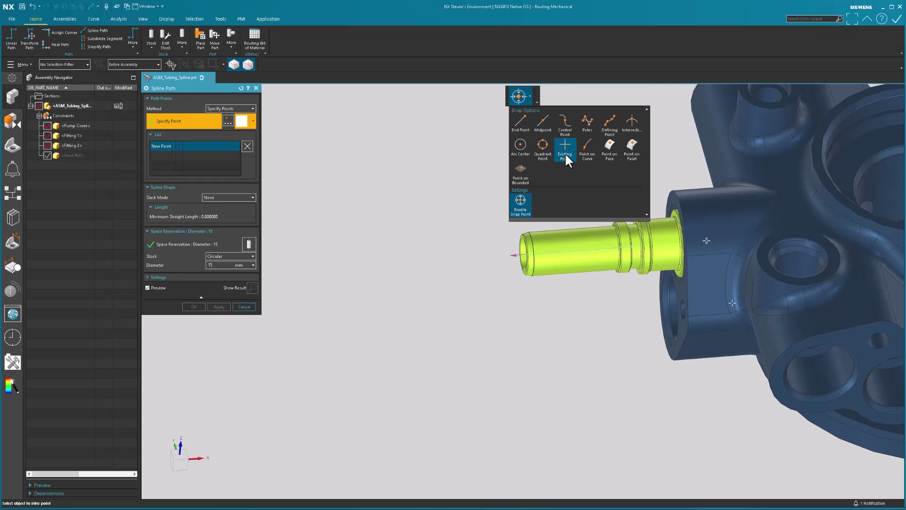
left_click(521, 96)
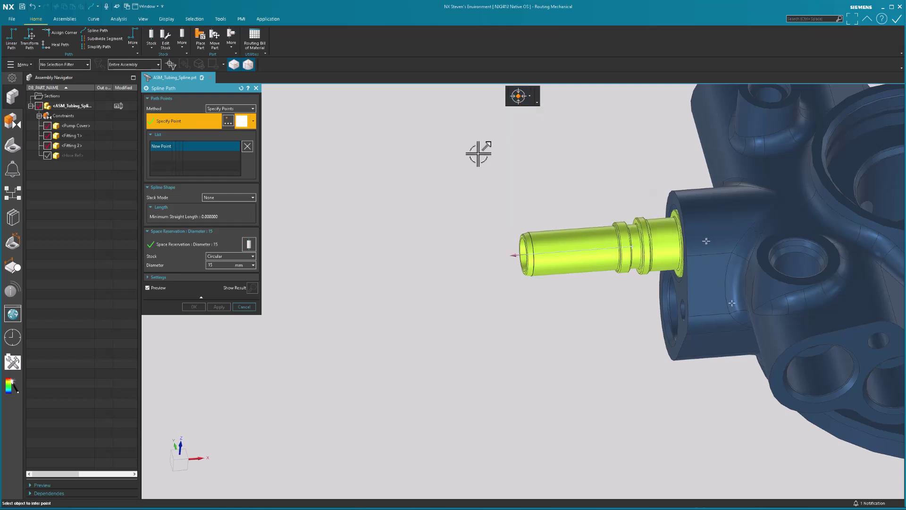
- Specify the spline path's first point at Fitting 1's existing point and its second at Fitting 2's existing point
scroll(478, 154, "up", 1)
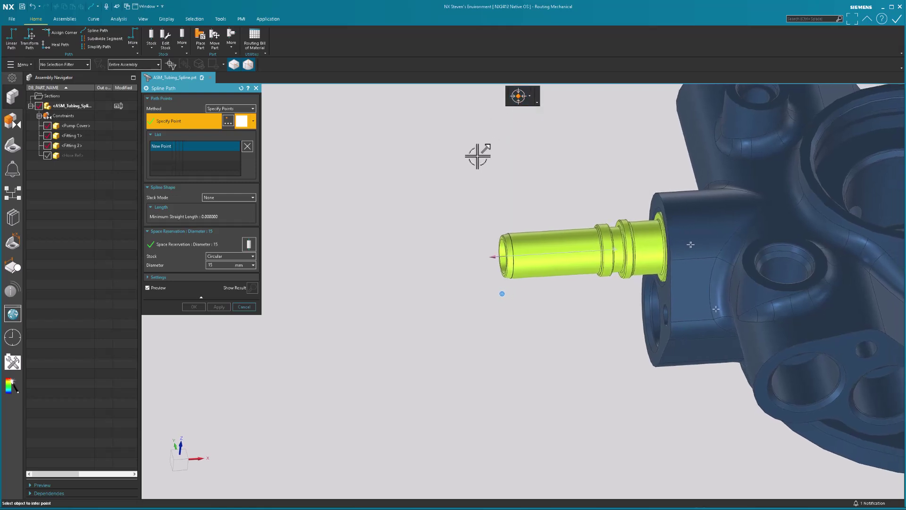
left_click(617, 248)
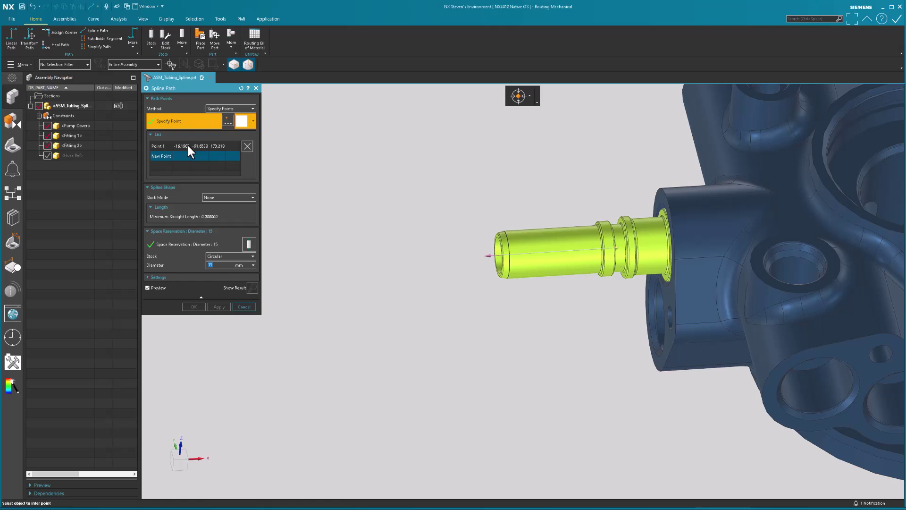
scroll(435, 228, "down", 6)
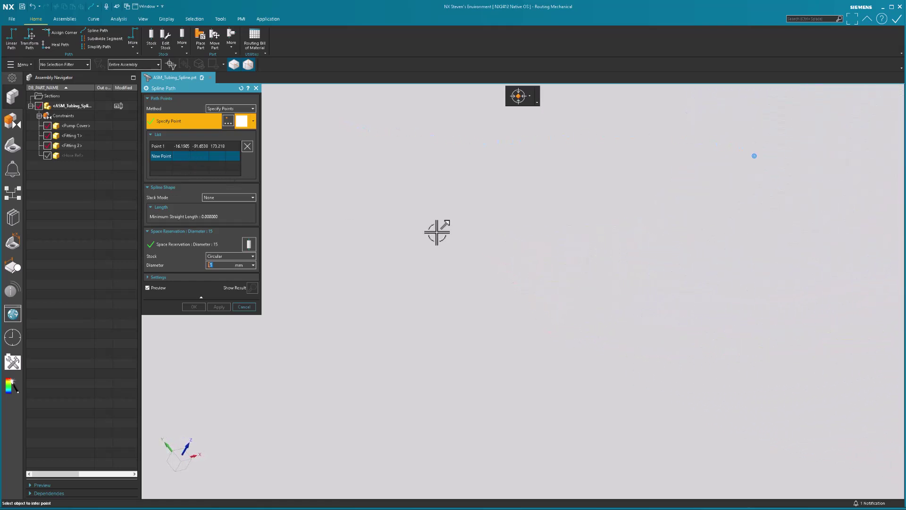
middle_click_drag(437, 231, 398, 133)
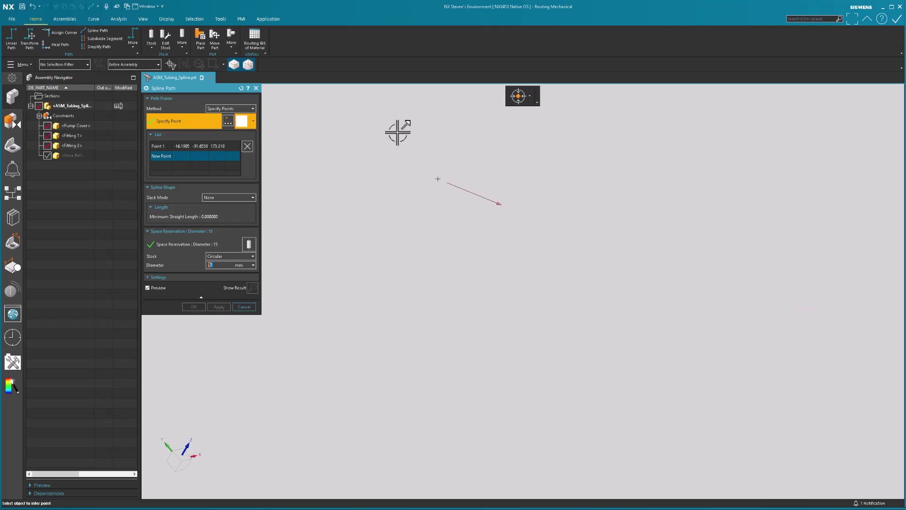
left_click(433, 178)
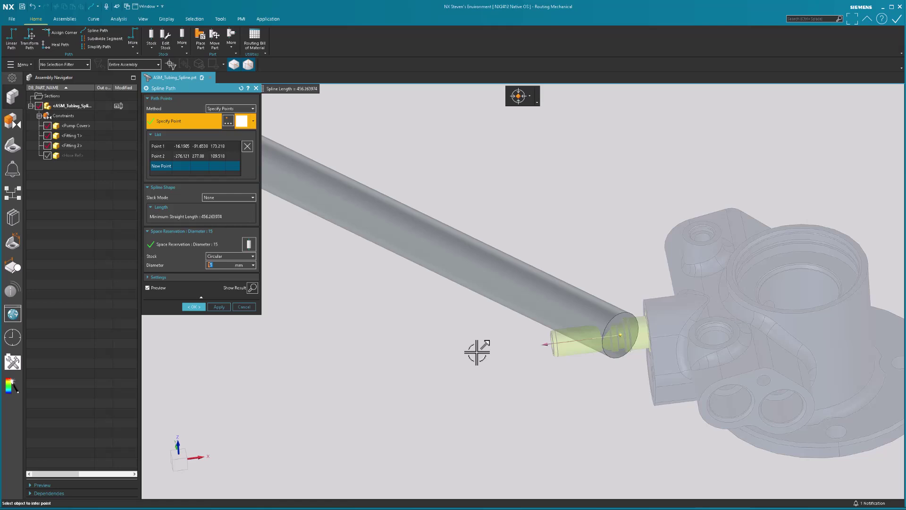
- Align the spline at Point 1 with Fitting 1's datum axis, using a 5 mm forward extension, and create the path
left_click(191, 143)
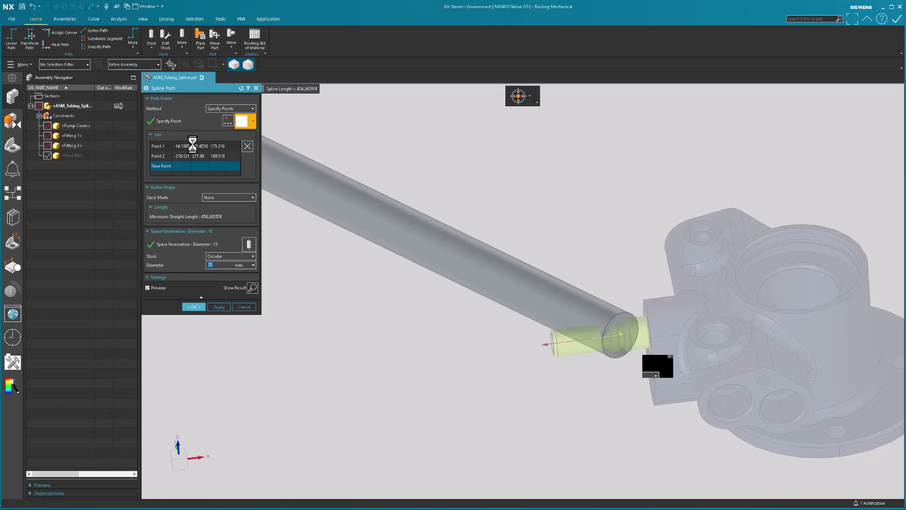
left_click(173, 136)
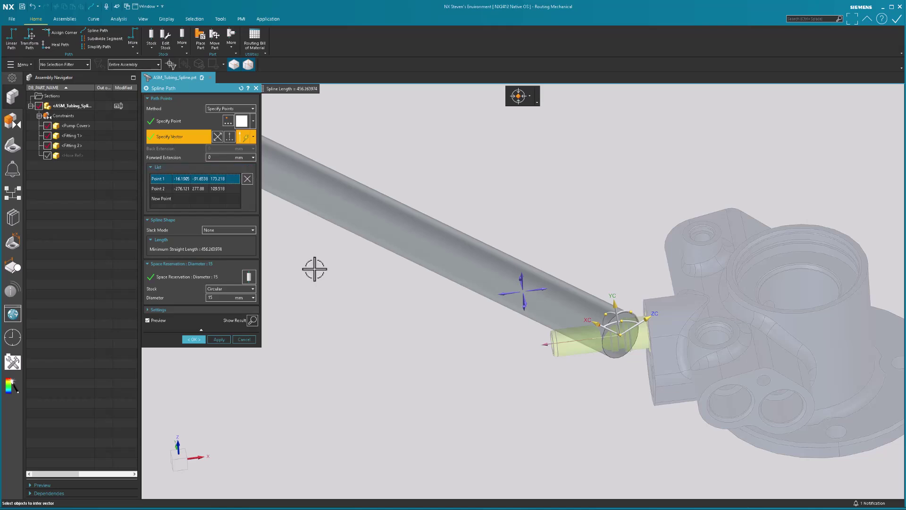
left_click(546, 345)
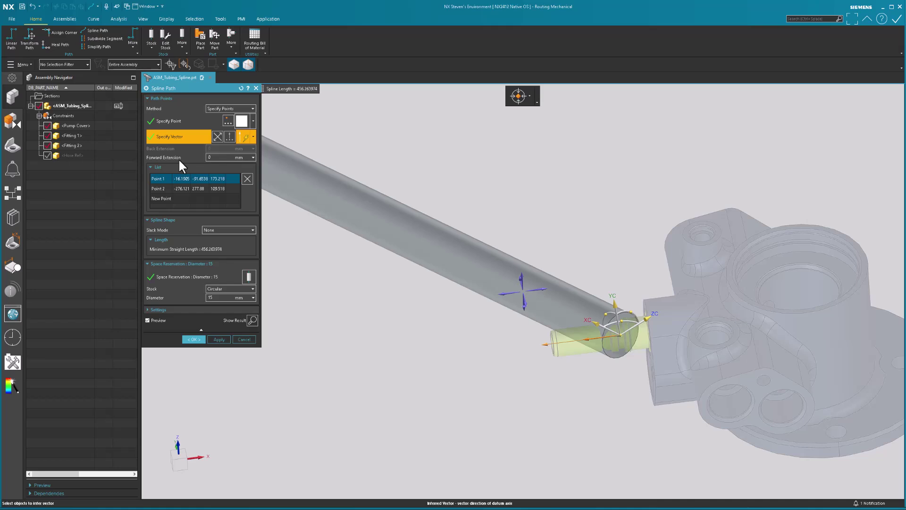
left_click(225, 159)
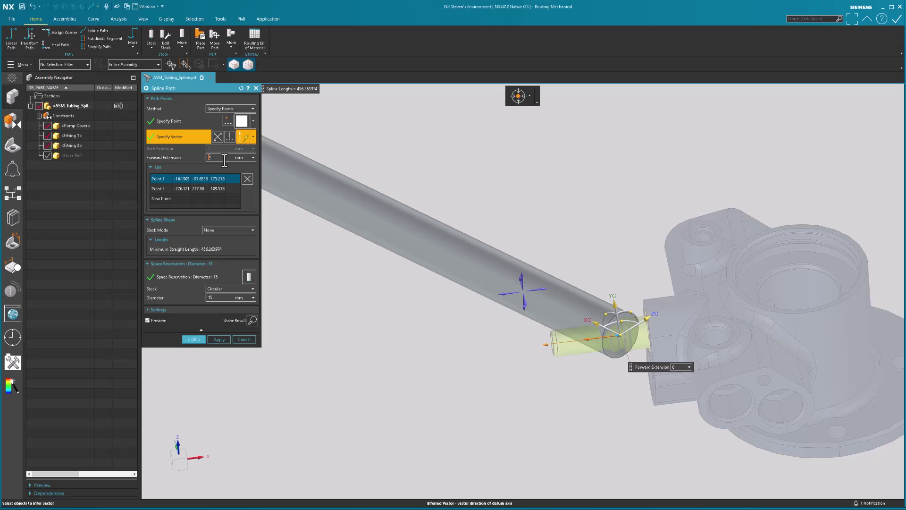
key("Return")
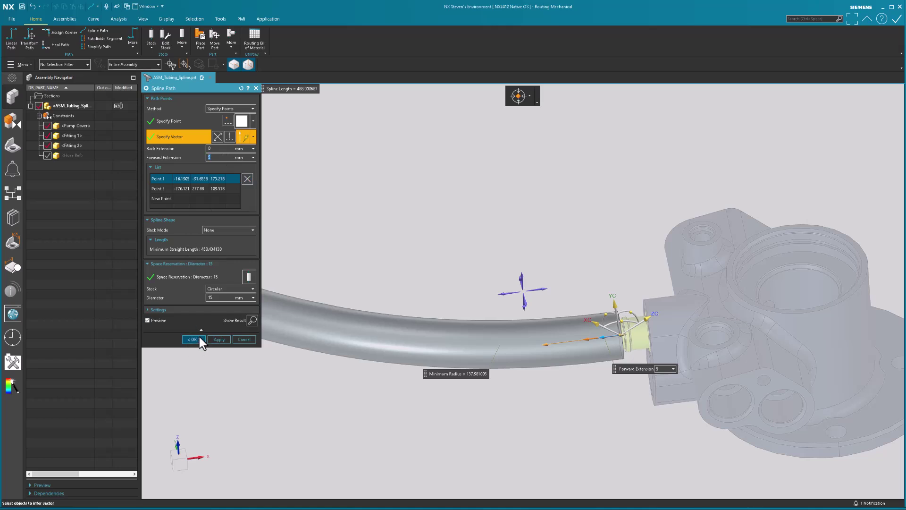
left_click(194, 340)
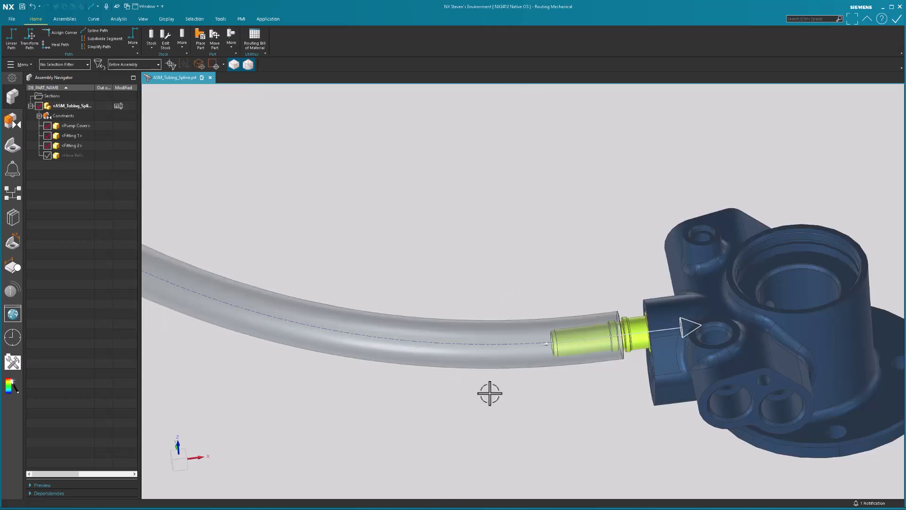
scroll(490, 393, "up", 2)
scroll(490, 393, "up", 4)
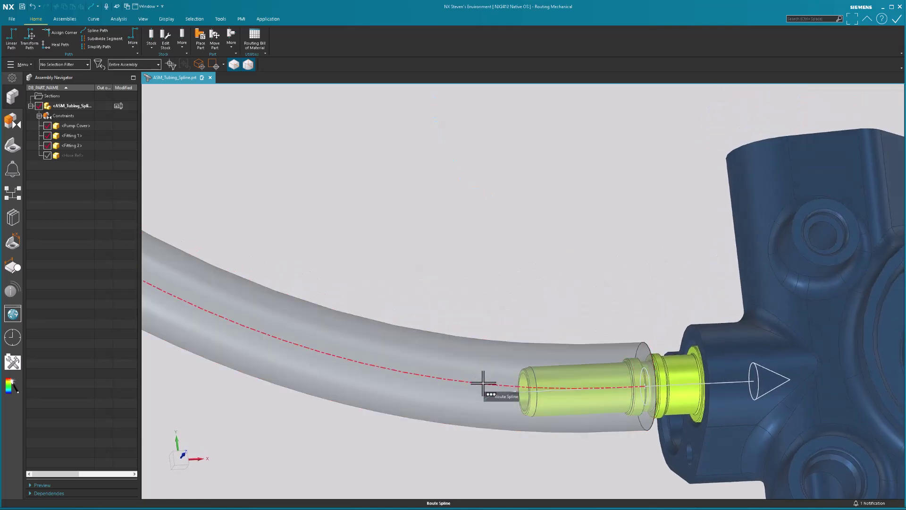
mouse_move(483, 382)
middle_mouse_down()
mouse_move(503, 377)
mouse_move(498, 360)
middle_mouse_up()
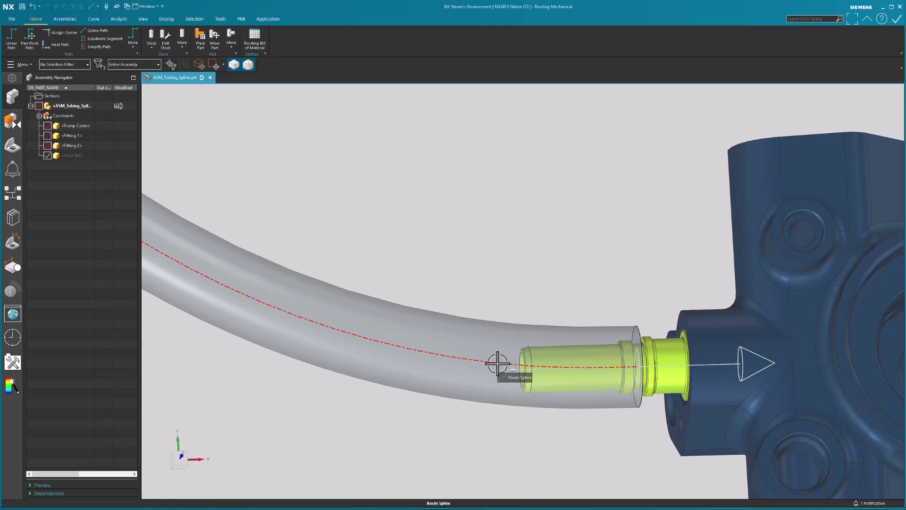
mouse_move(498, 363)
middle_mouse_down()
mouse_move(613, 368)
mouse_move(578, 382)
middle_mouse_up()
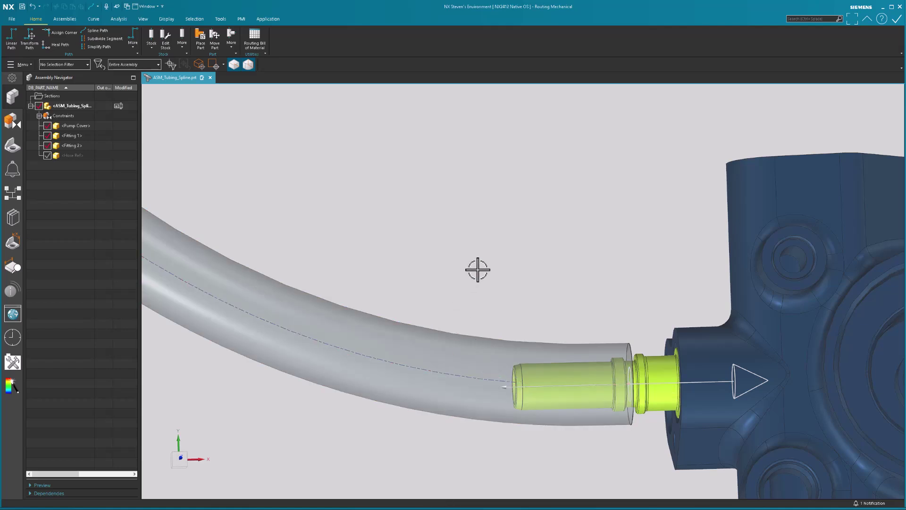
- Edit the spline path and set Point 1's forward extension to 10 mm
double_click(471, 378)
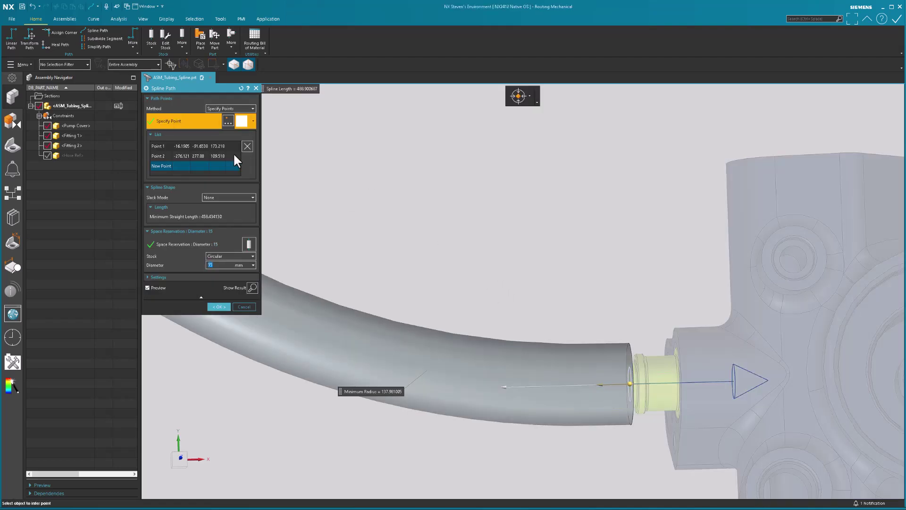
left_click(199, 146)
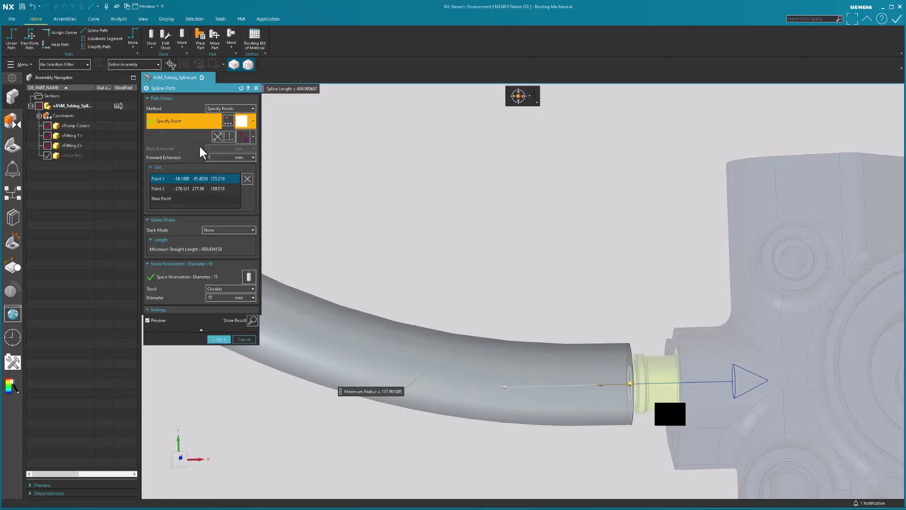
left_click(225, 157)
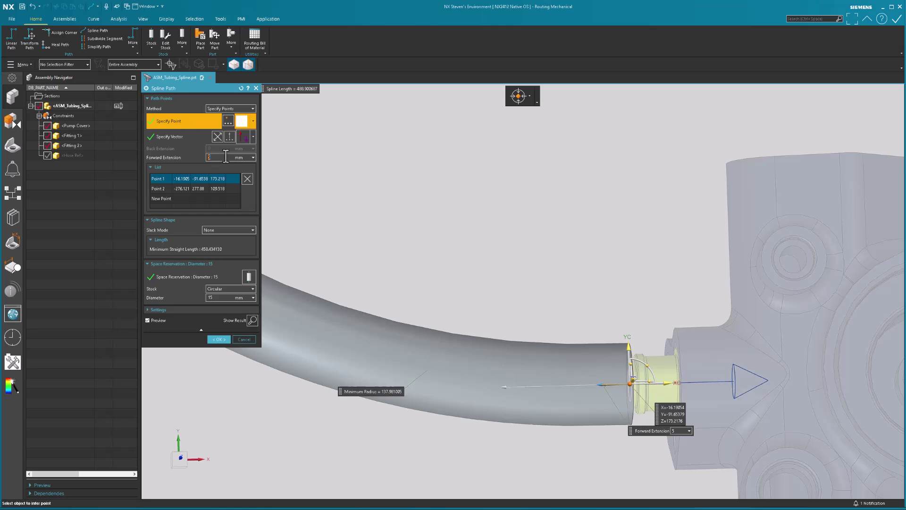
type("10")
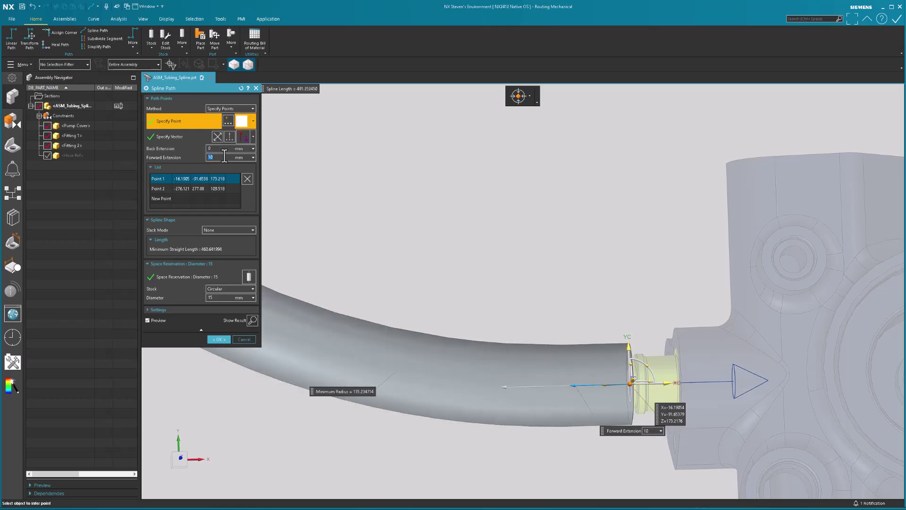
left_click(218, 340)
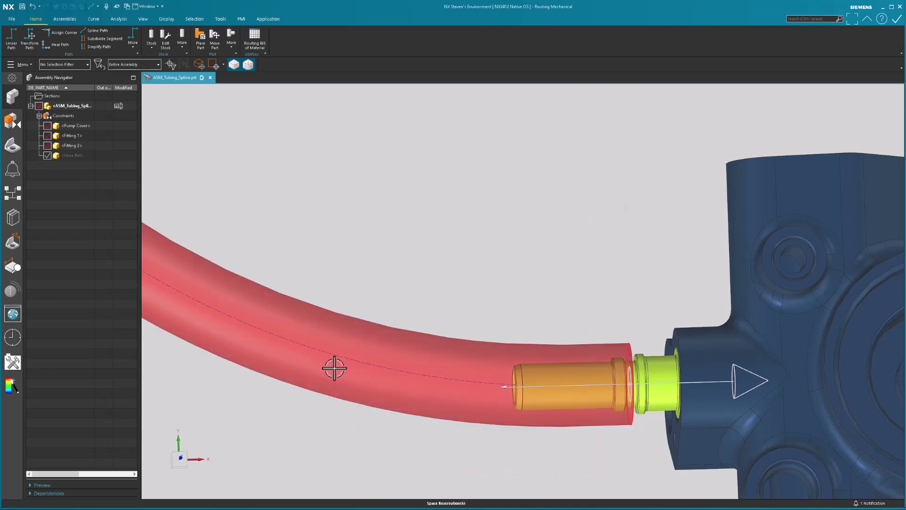
- Hide the hose's space reservation and measure the minimum distance from Fitting 1's open end face to the far side of its first collar
left_click(448, 266)
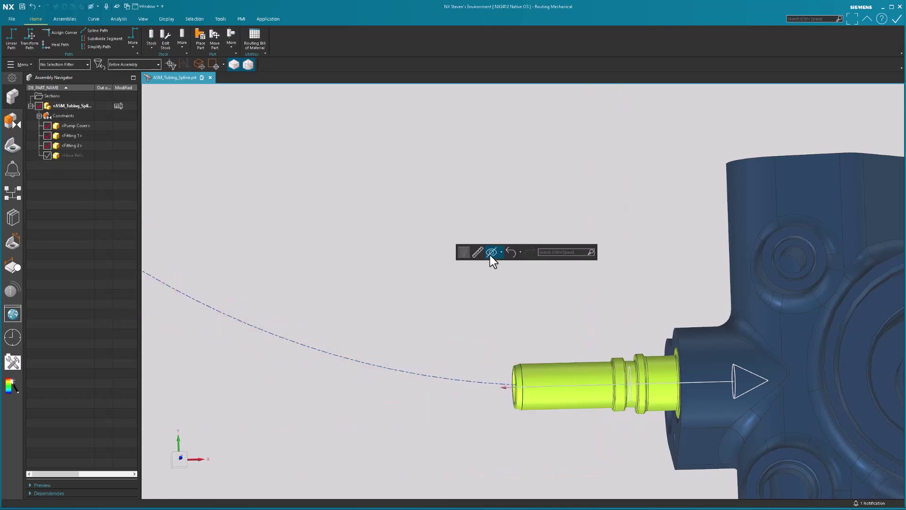
left_click(477, 252)
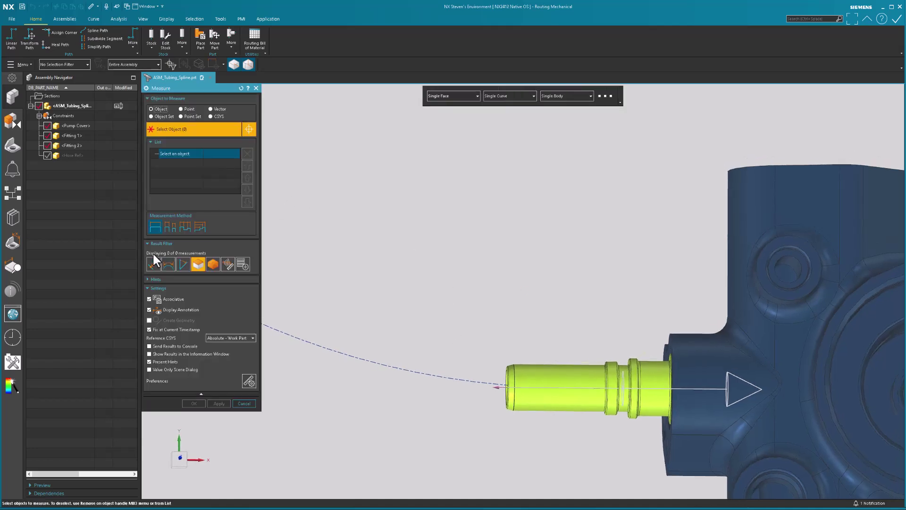
left_click(153, 263)
left_click(198, 264)
middle_click_drag(422, 272, 472, 325)
scroll(517, 392, "up", 5)
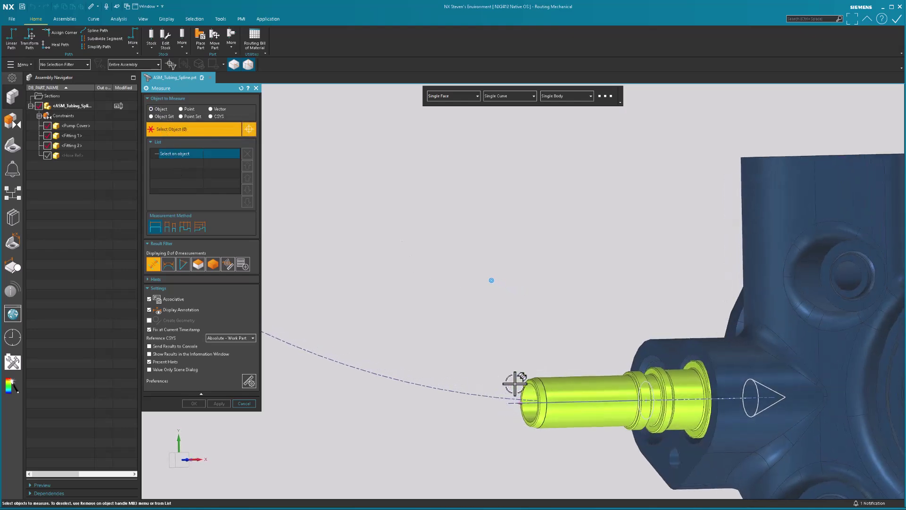
scroll(564, 334, "down", 5)
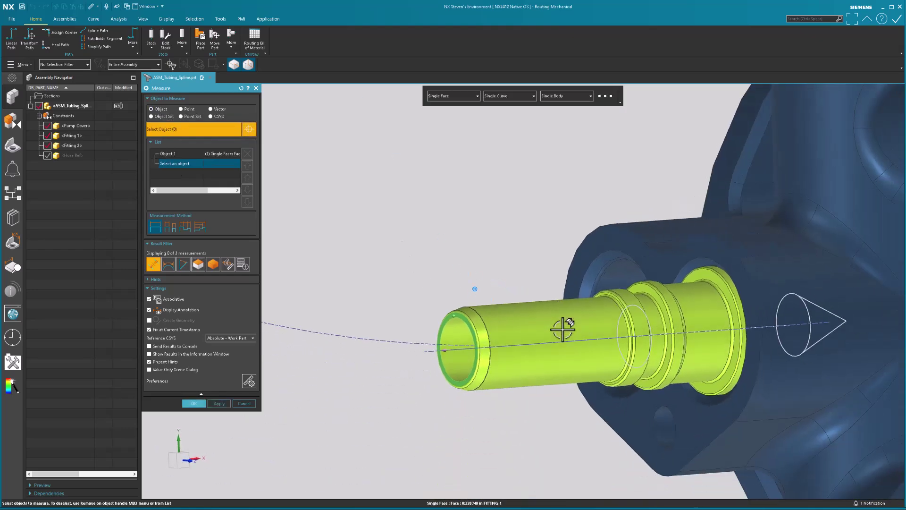
middle_click_drag(563, 328, 496, 201)
scroll(496, 202, "up", 6)
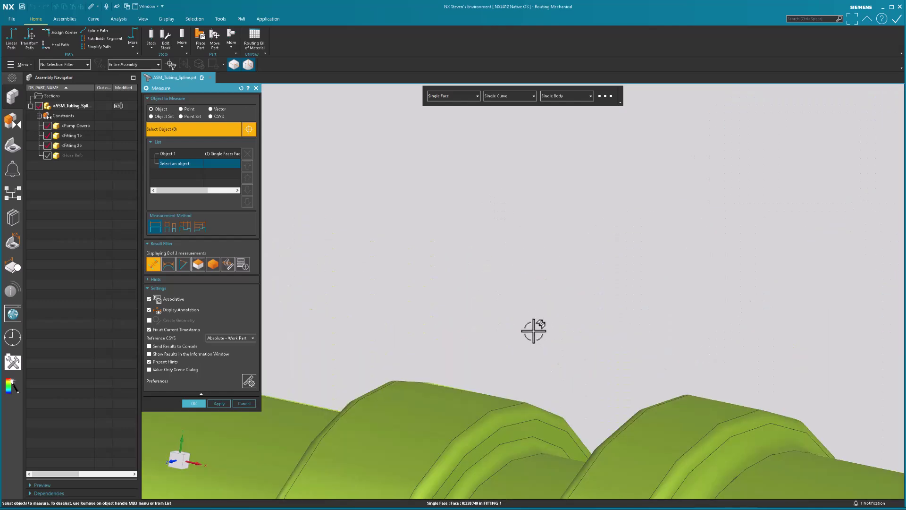
left_click(540, 424)
scroll(562, 307, "down", 3)
scroll(571, 275, "up", 2)
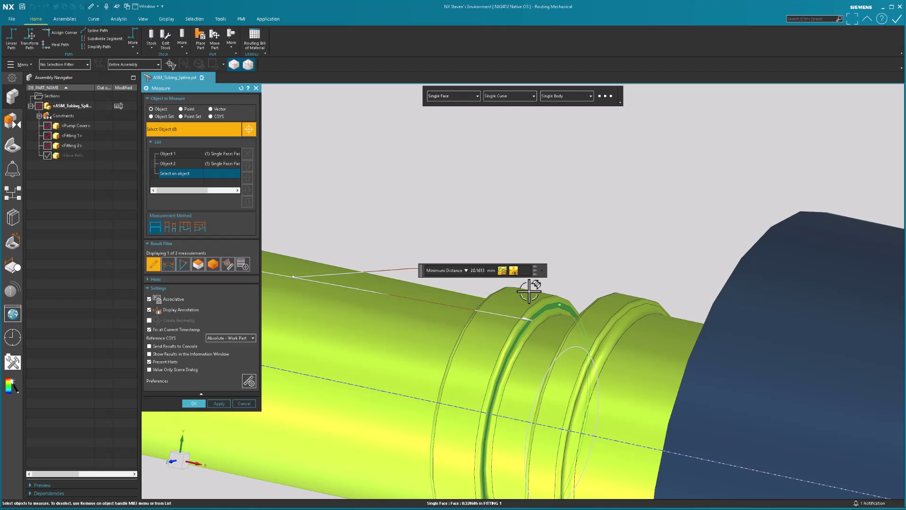
scroll(531, 290, "down", 3)
middle_click(372, 227)
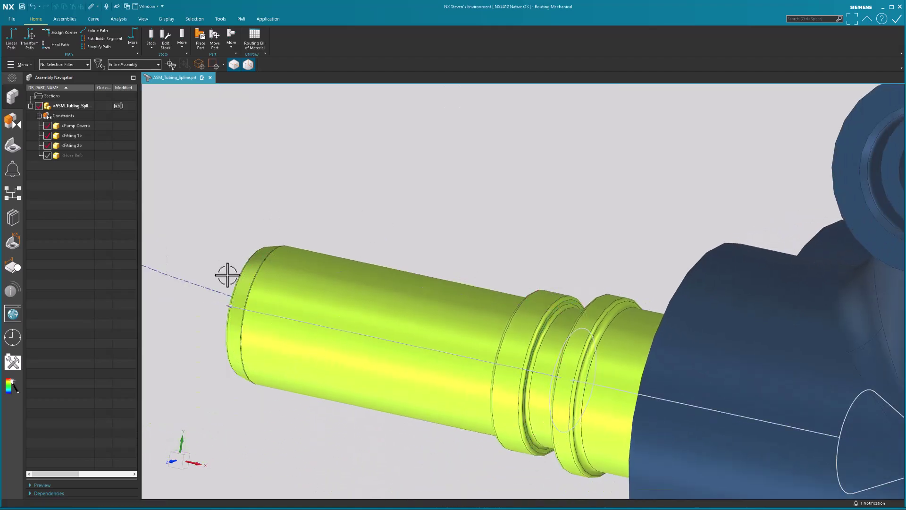
- Undo hiding the hose's space reservation and set the spline path's Point 1 forward extension to 22 mm
key("ctrl+z")
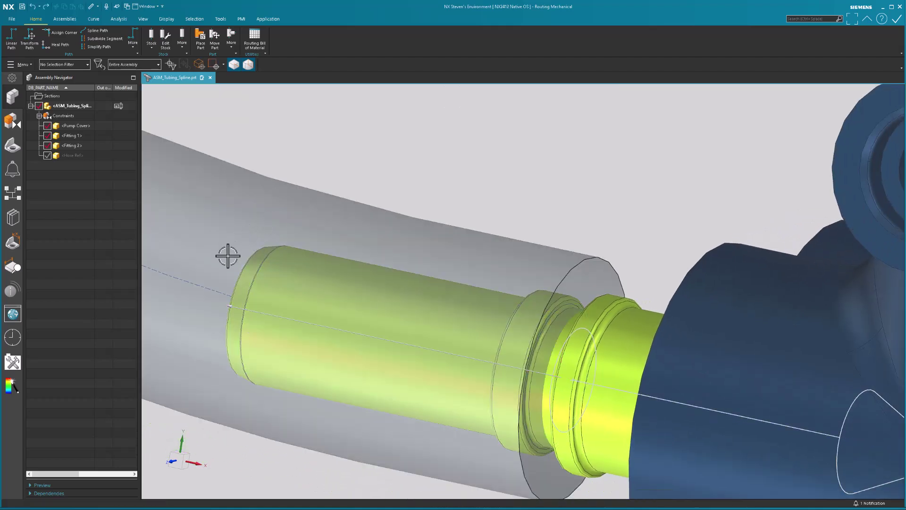
double_click(217, 293)
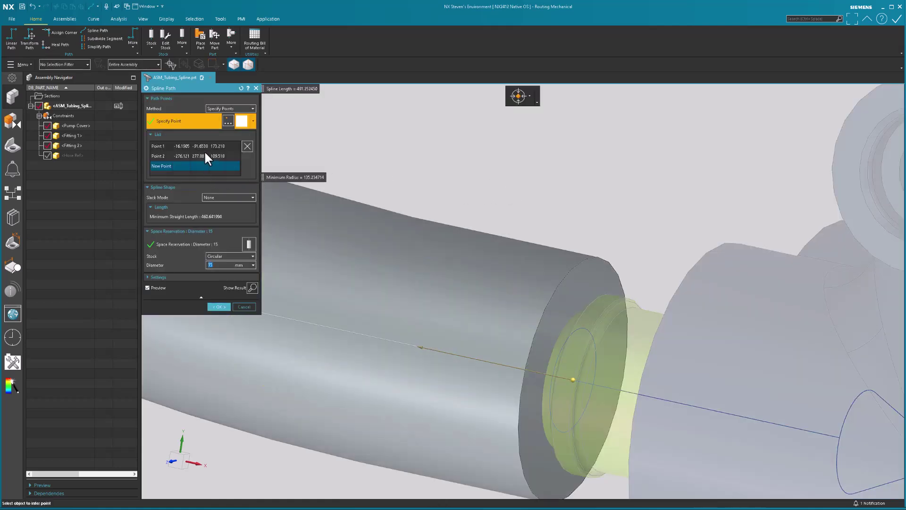
left_click(205, 146)
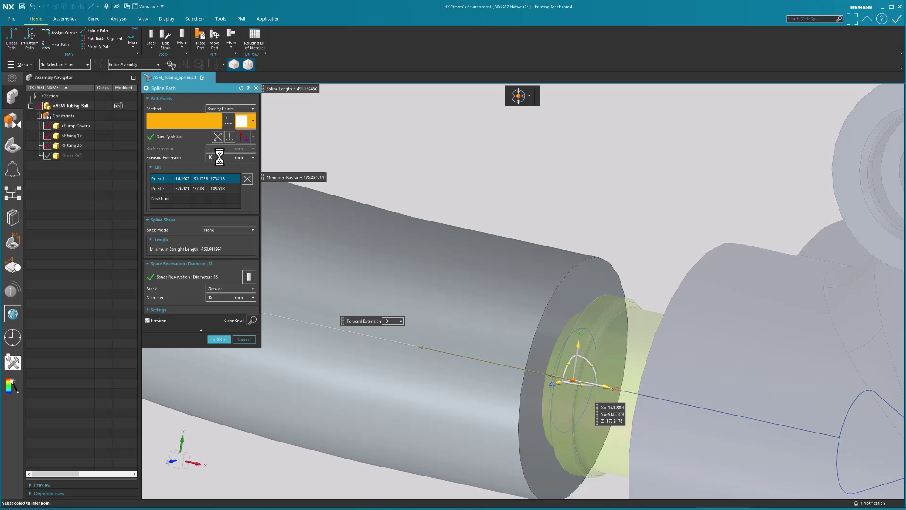
double_click(221, 157)
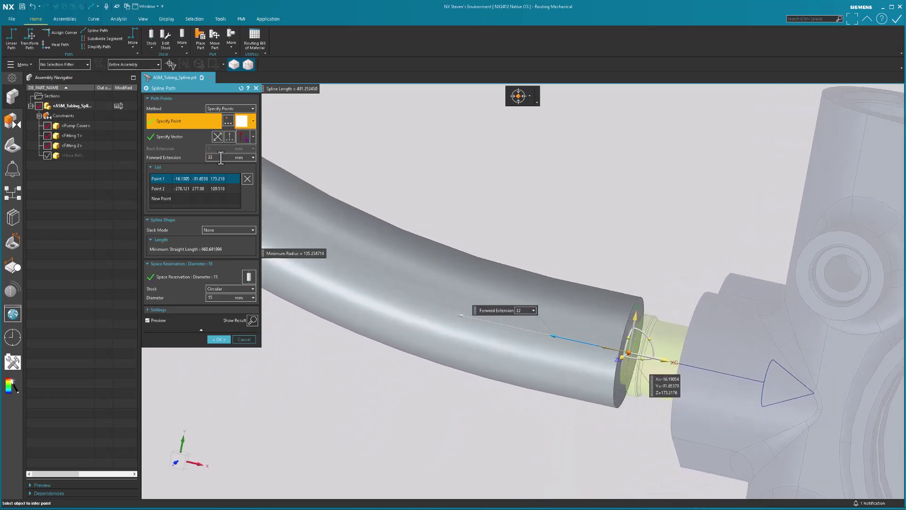
type("22")
key("Return")
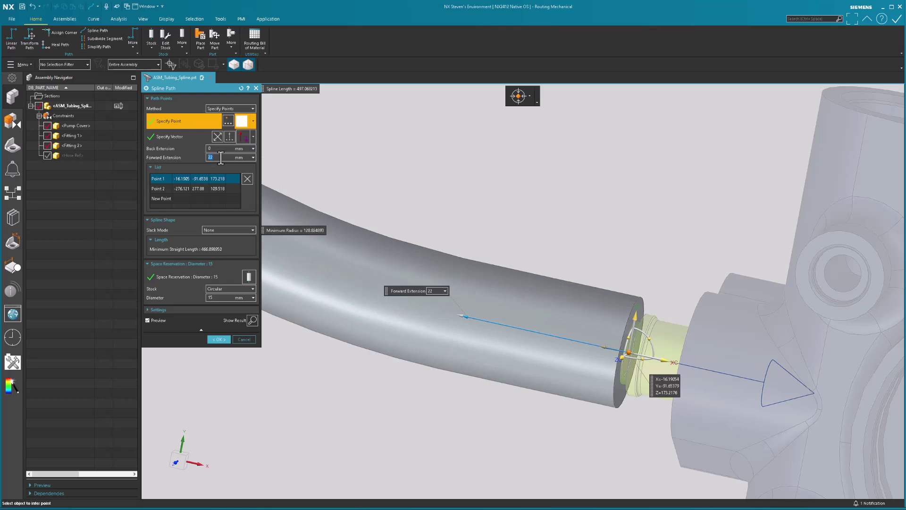
left_click(219, 339)
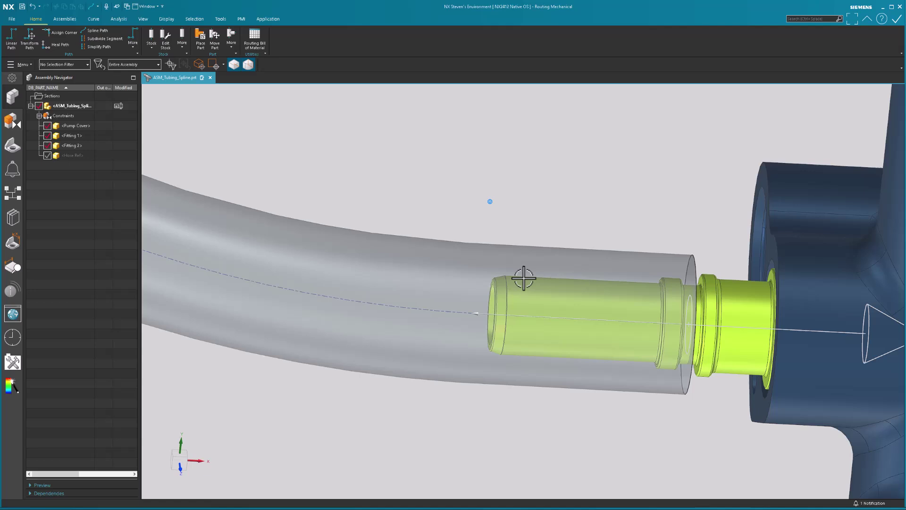
- Reopen the spline path for editing and align Point 2 with Fitting 2's datum axis
scroll(477, 410, "up", 3)
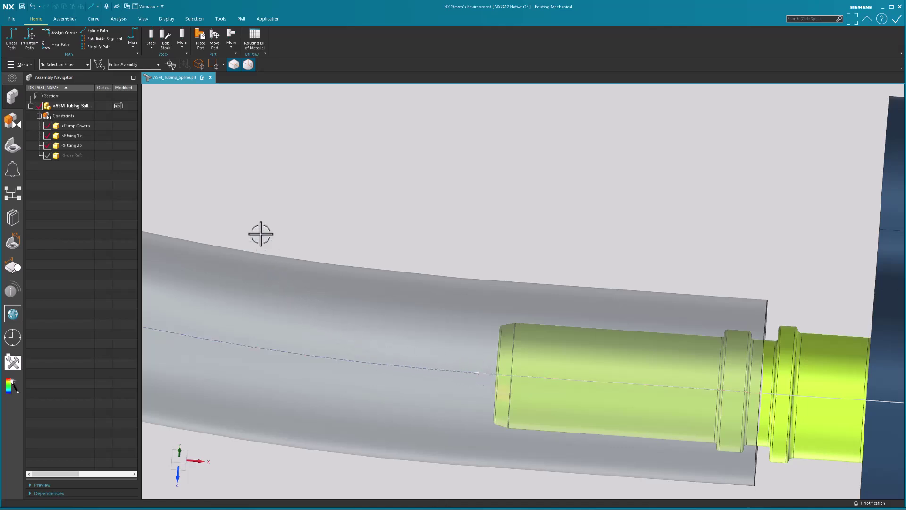
middle_click_drag(259, 235, 253, 205)
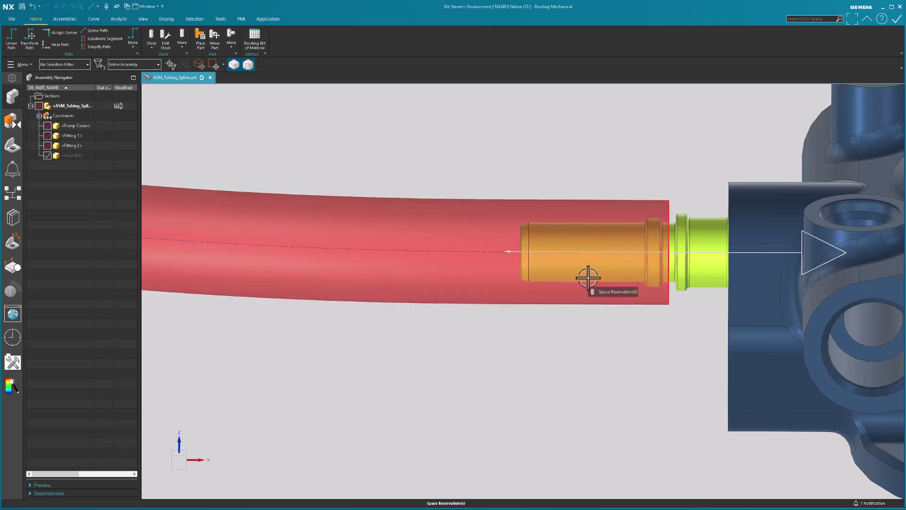
scroll(564, 320, "down", 5)
key("Home")
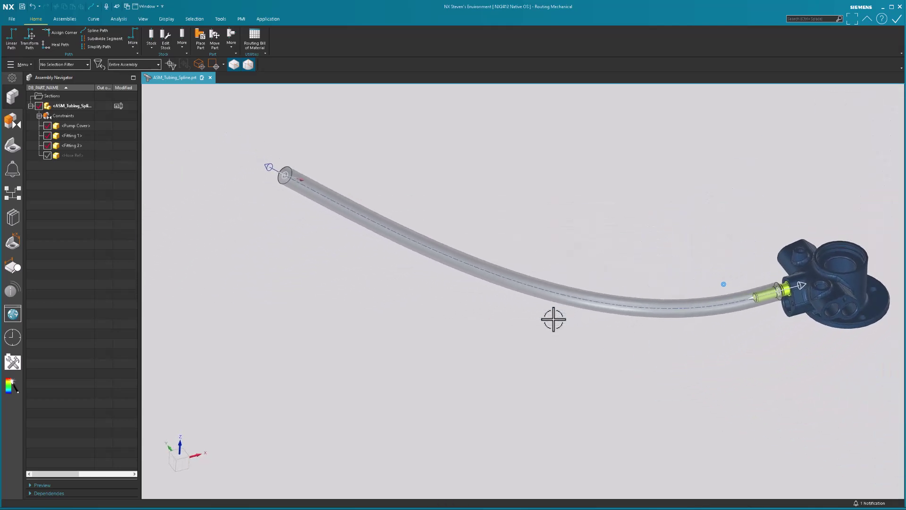
key("ctrl+alt+l")
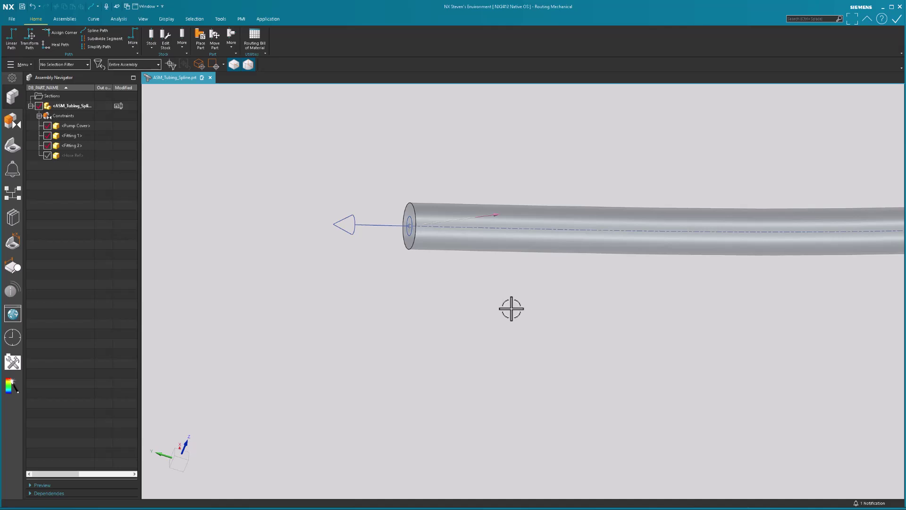
left_click(589, 228)
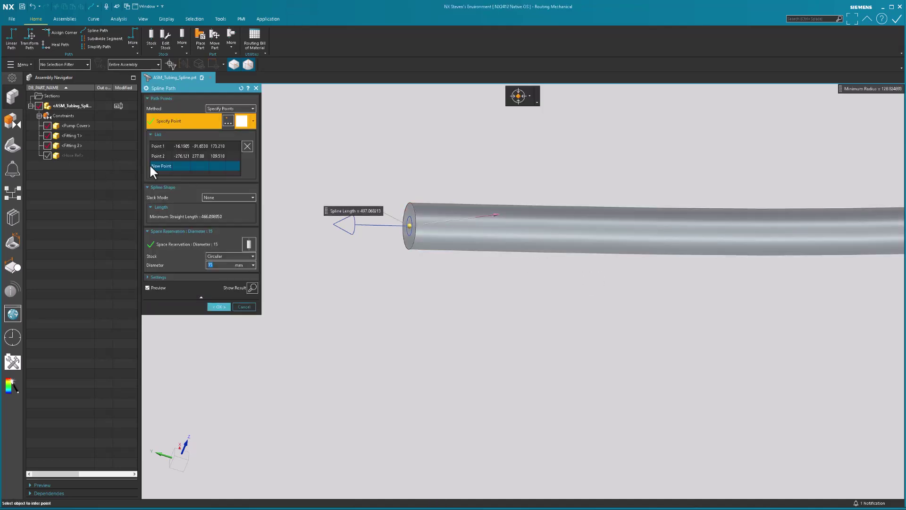
left_click(160, 157)
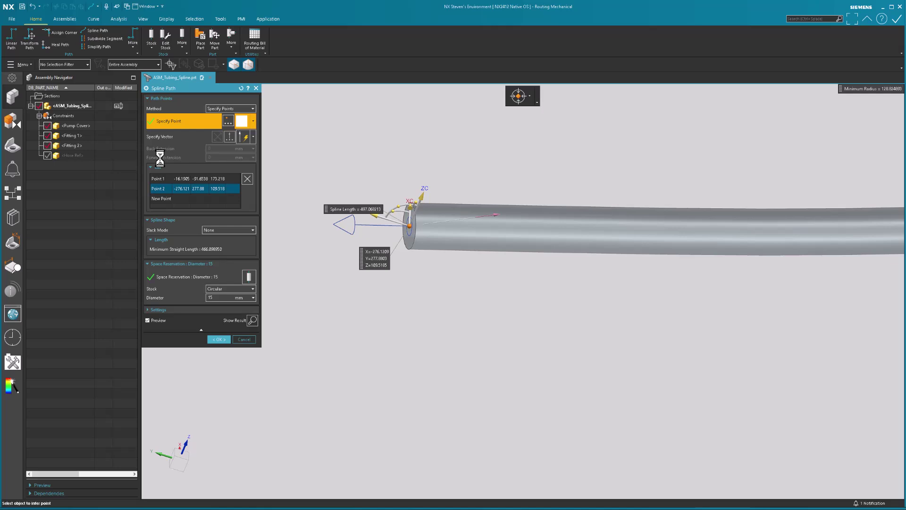
left_click(177, 136)
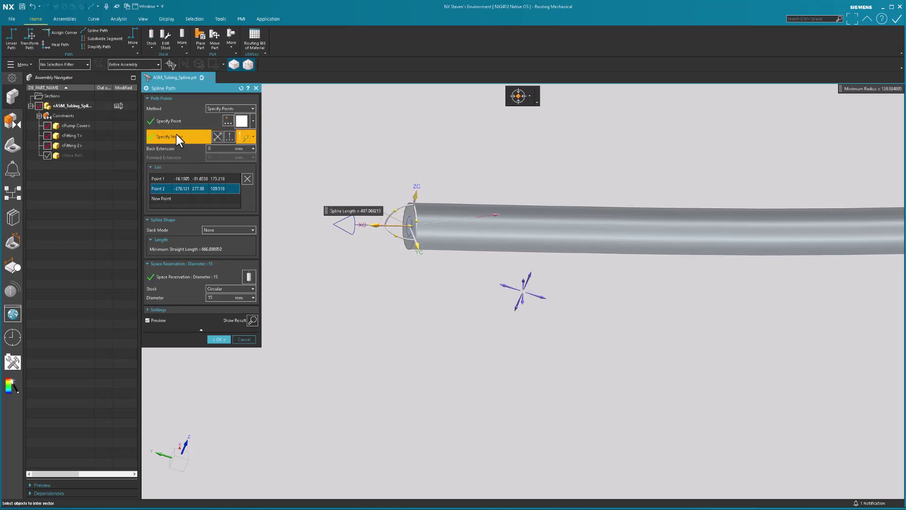
left_click(494, 211)
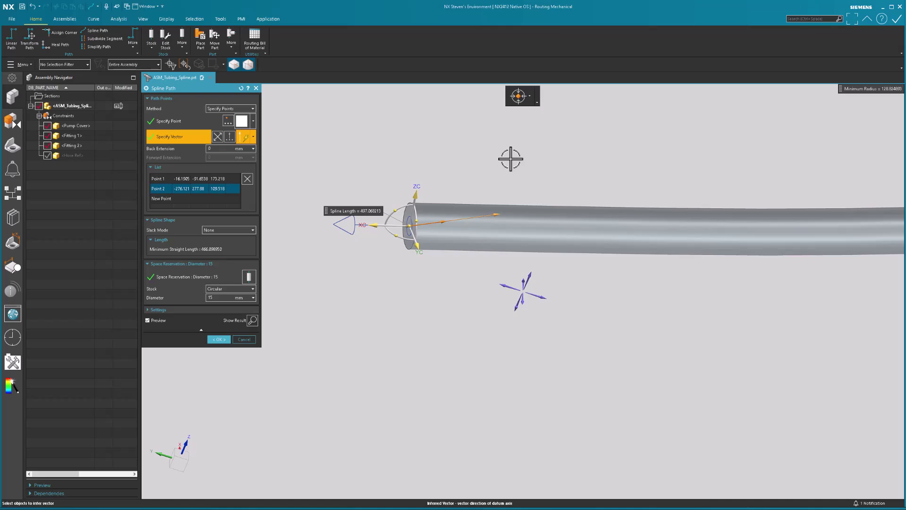
- Give Point 2 a 1 mm back extension, reverse its vector direction, and accept the spline path
left_click(220, 148)
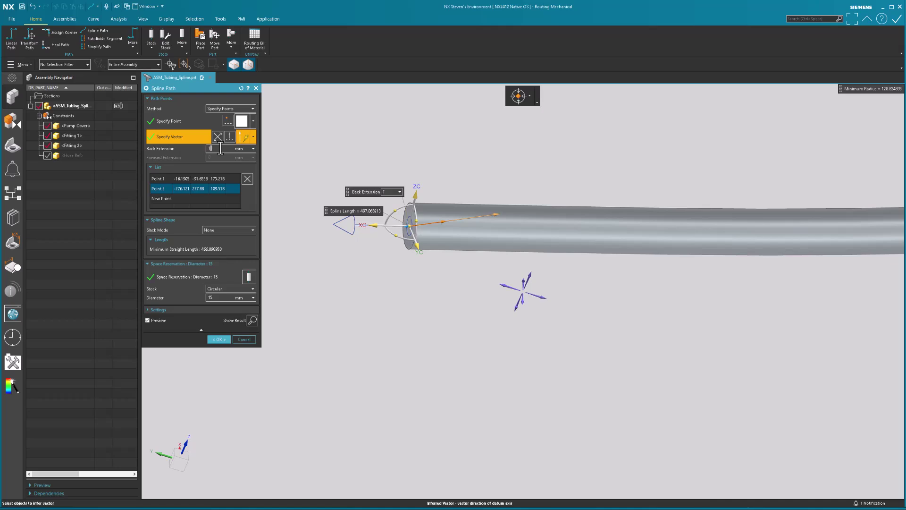
key("Return")
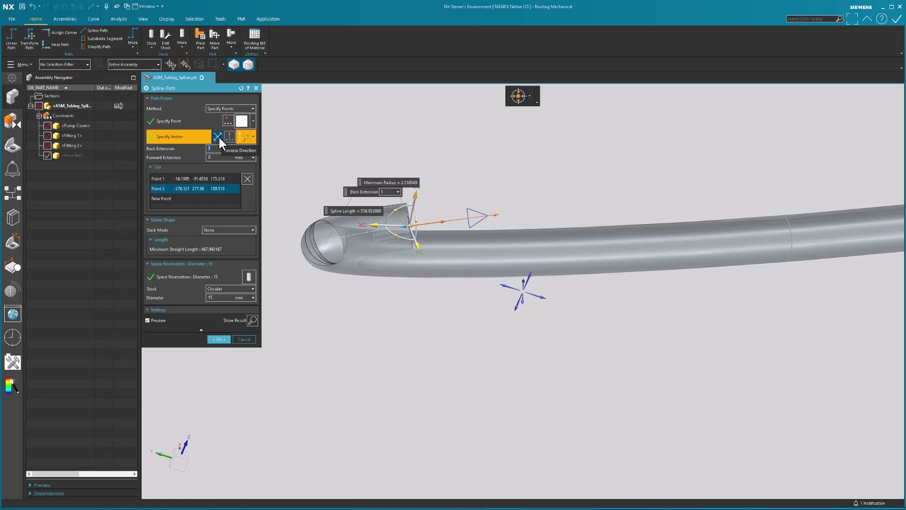
left_click(218, 137)
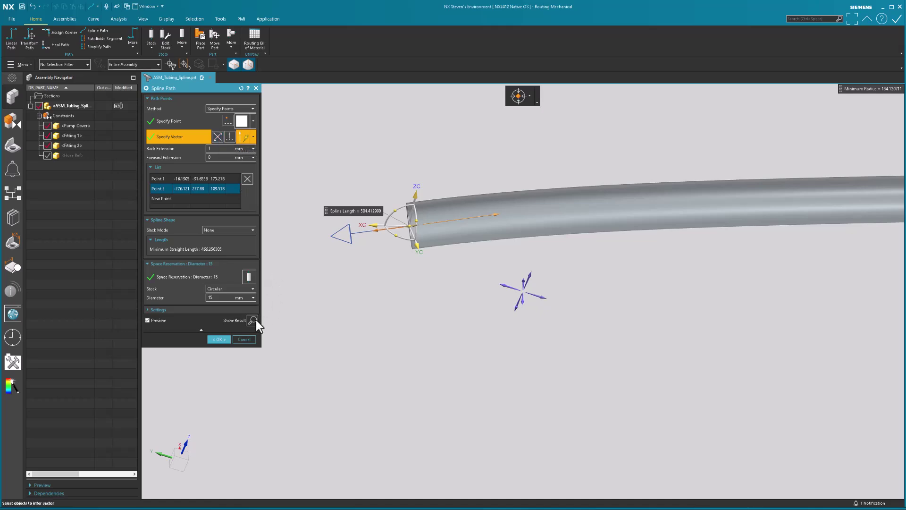
left_click(228, 338)
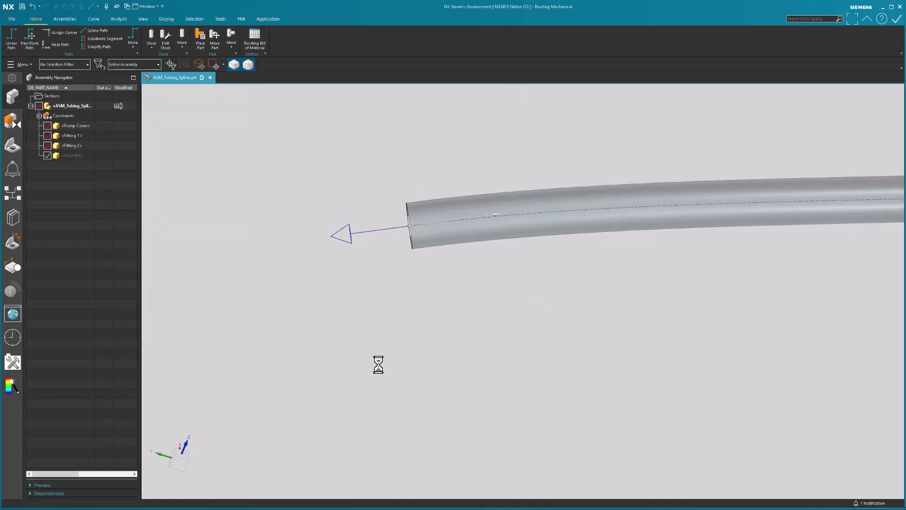
- Replace the reference set of Fitting 2 with MODEL
left_click(78, 147)
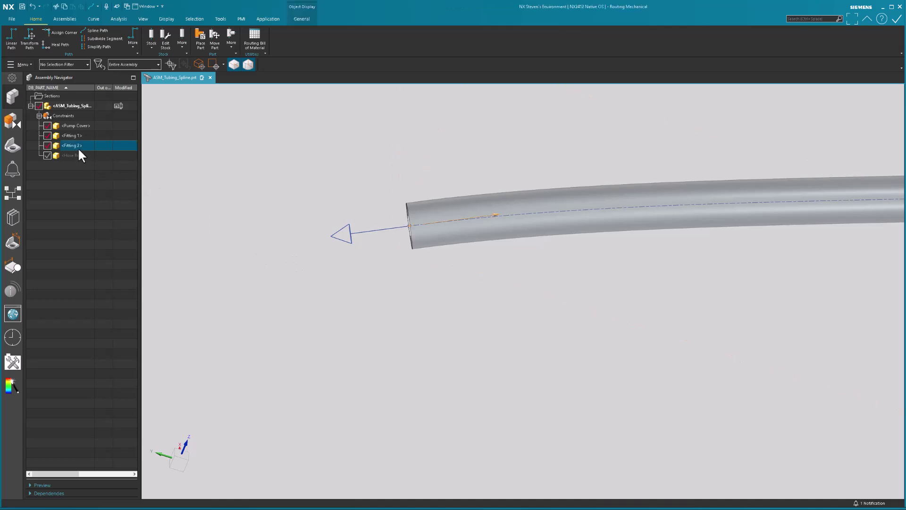
right_click(77, 147)
mouse_move(120, 218)
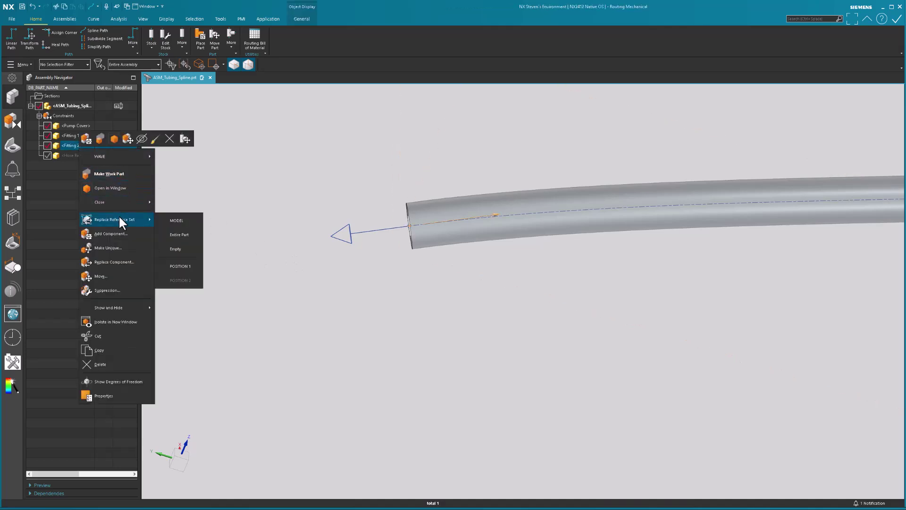
left_click(179, 223)
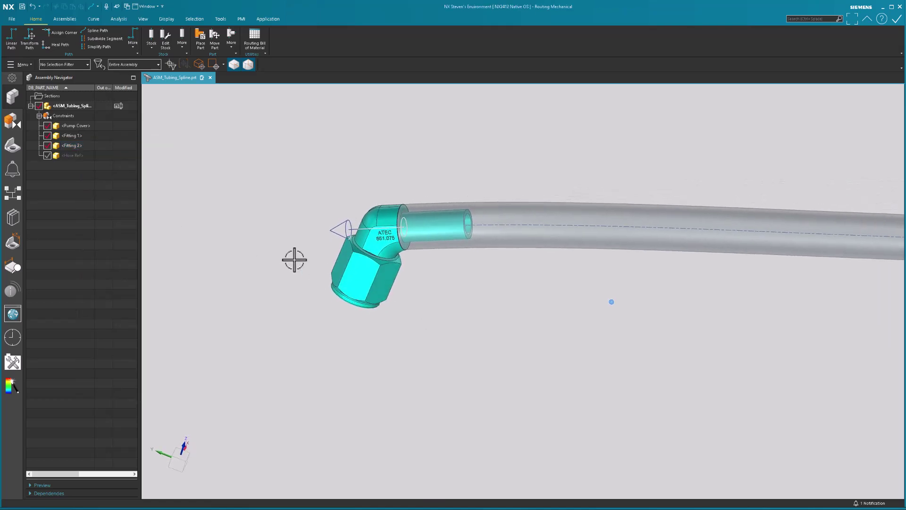
- Replace the reference set of Fitting 2 with POSITION 1
left_click(65, 146)
right_click(65, 145)
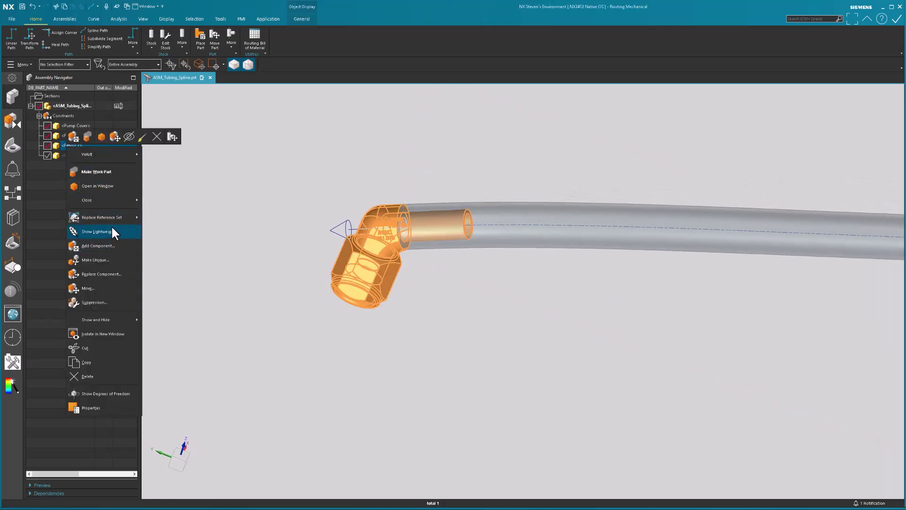
left_click(178, 262)
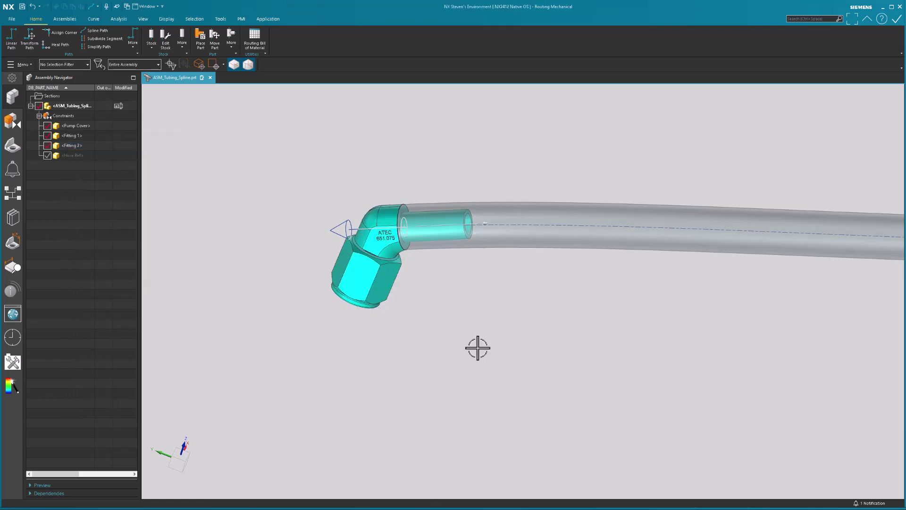
- Reopen the spline path for editing, set Point 2's back extension to 10 mm, and accept it
scroll(478, 348, "down", 6)
middle_click_drag(478, 348, 460, 377)
middle_click_drag(447, 231, 457, 305)
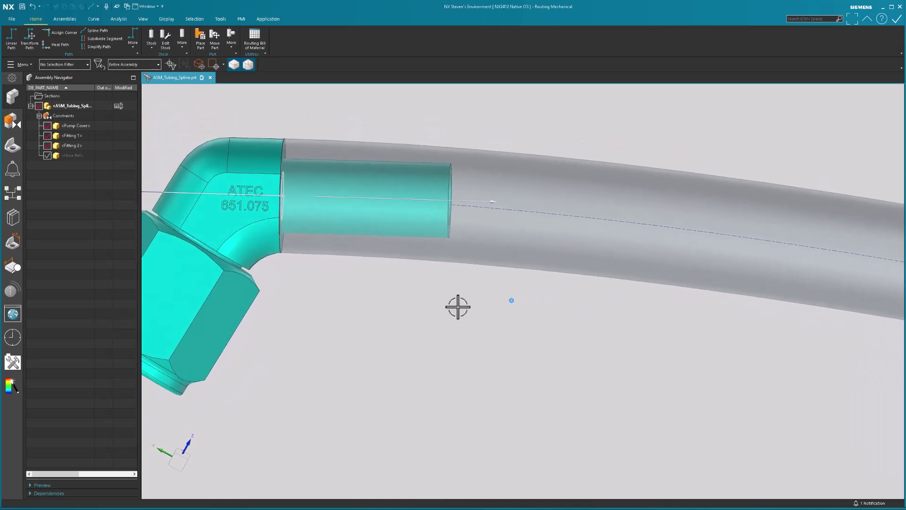
left_click(541, 212)
double_click(547, 215)
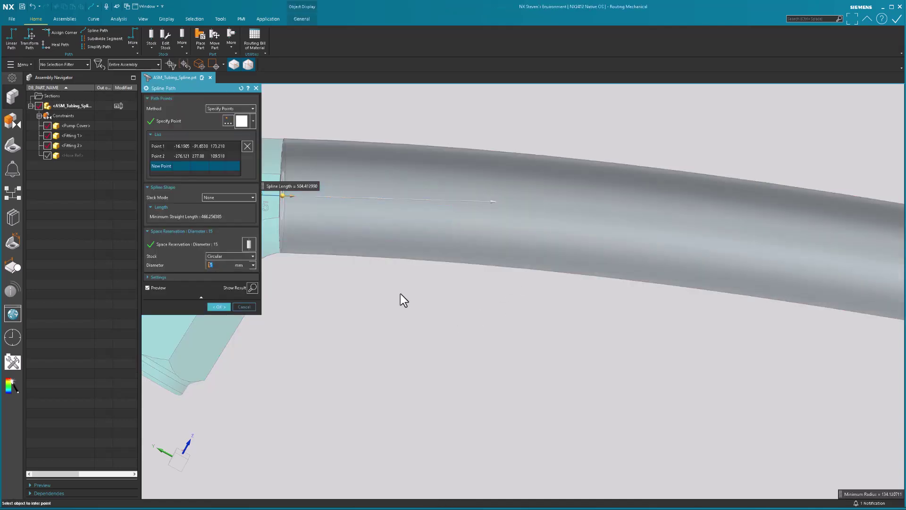
left_click(206, 153)
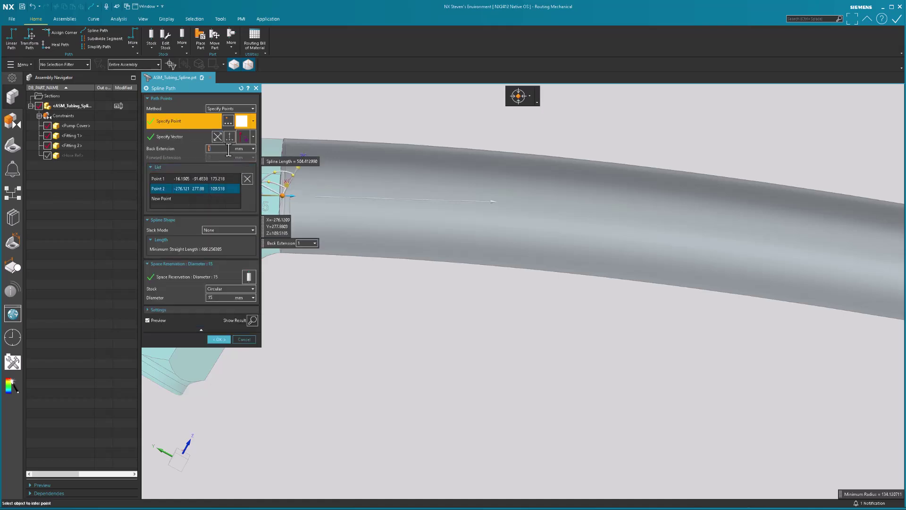
middle_click(475, 290)
middle_click_drag(474, 292, 468, 375)
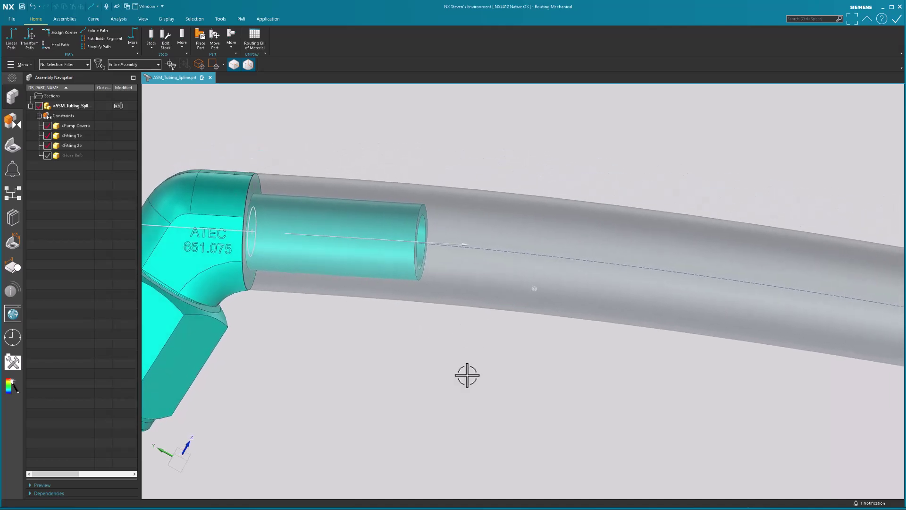
- Edit the spline path again to give Point 2 a 12 mm back extension, and accept the change
double_click(523, 253)
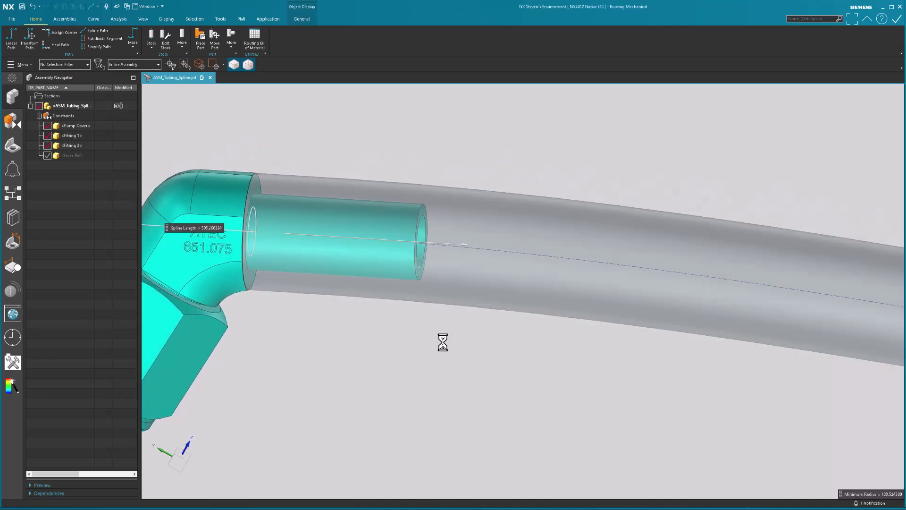
left_click(210, 155)
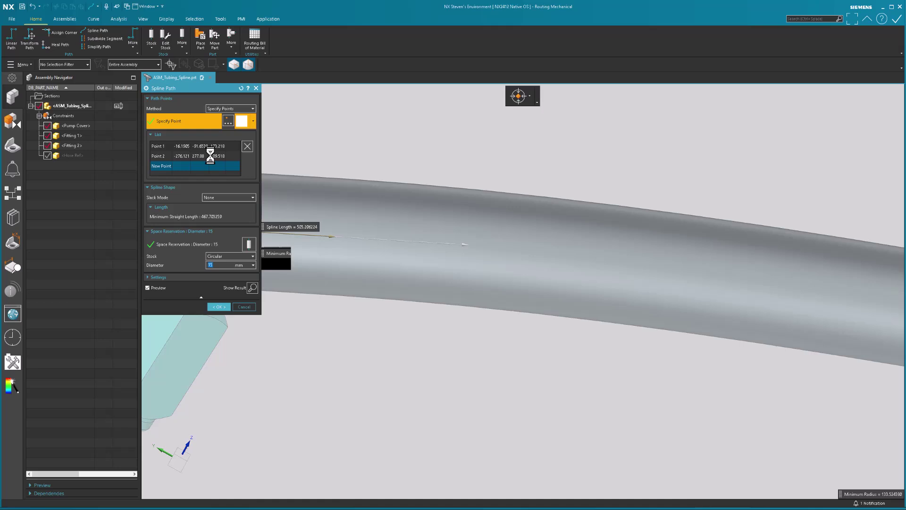
left_click(219, 149)
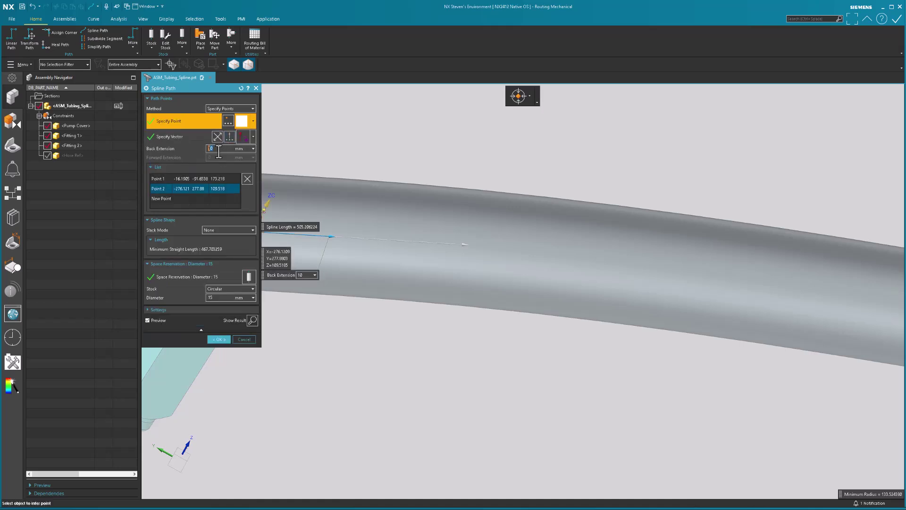
type("12")
key("Return")
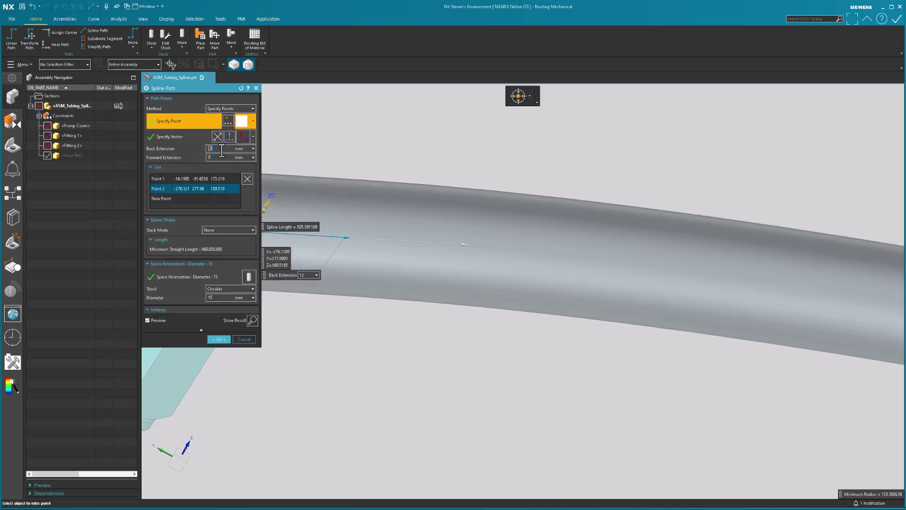
left_click(220, 340)
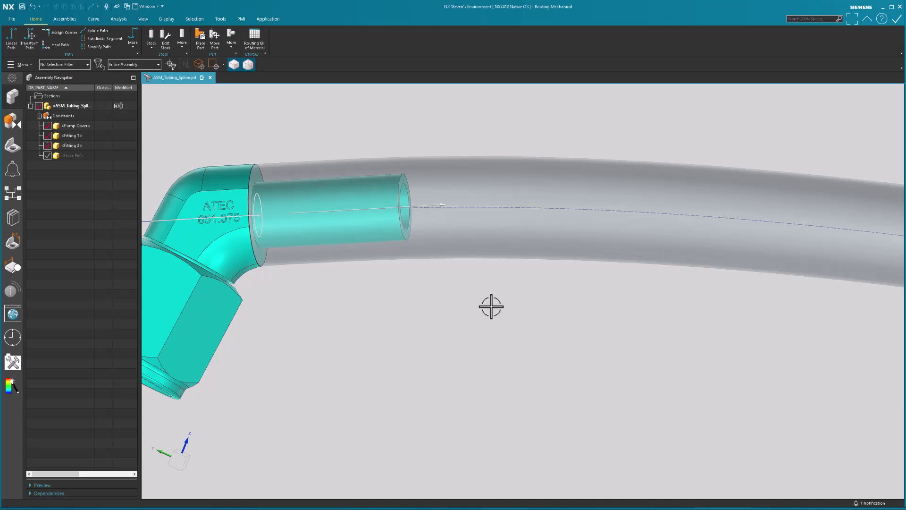
- Show the Hose Ref component and snap to the nearest orthographic view to compare it with the spline path
scroll(483, 306, "down", 3)
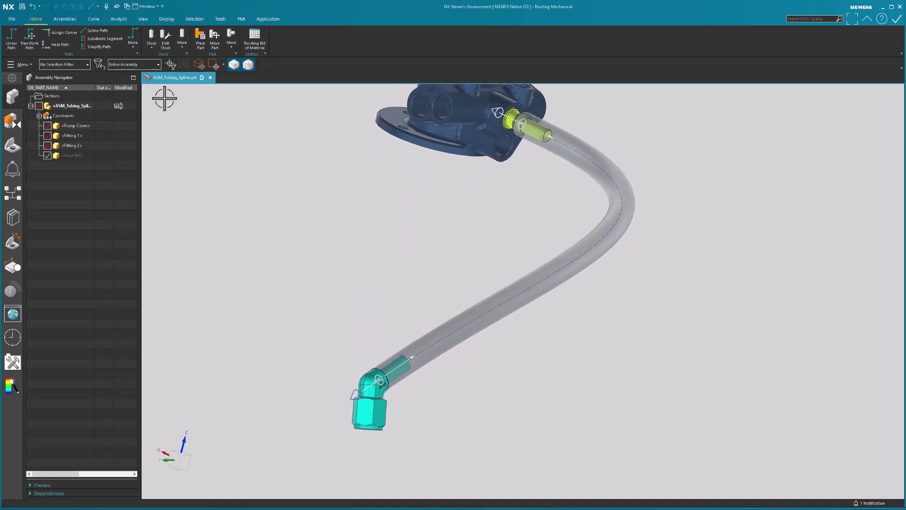
left_click(47, 155)
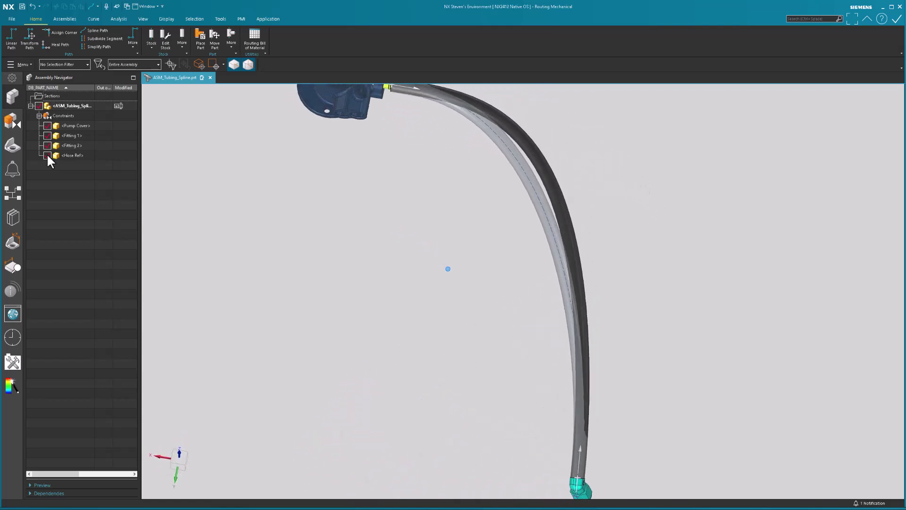
key("F8")
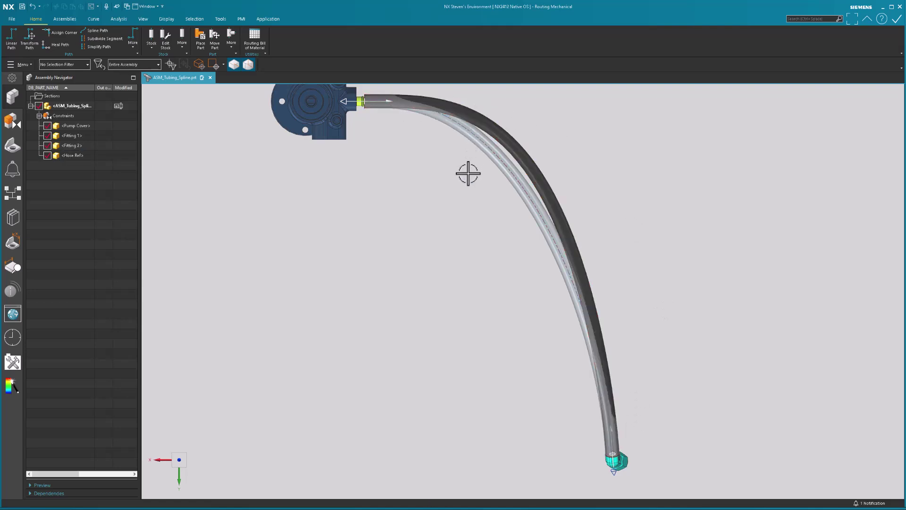
- Set the spline path's Point 1 forward extension to 60 mm, refine it to 58 mm, and accept the path
double_click(478, 136)
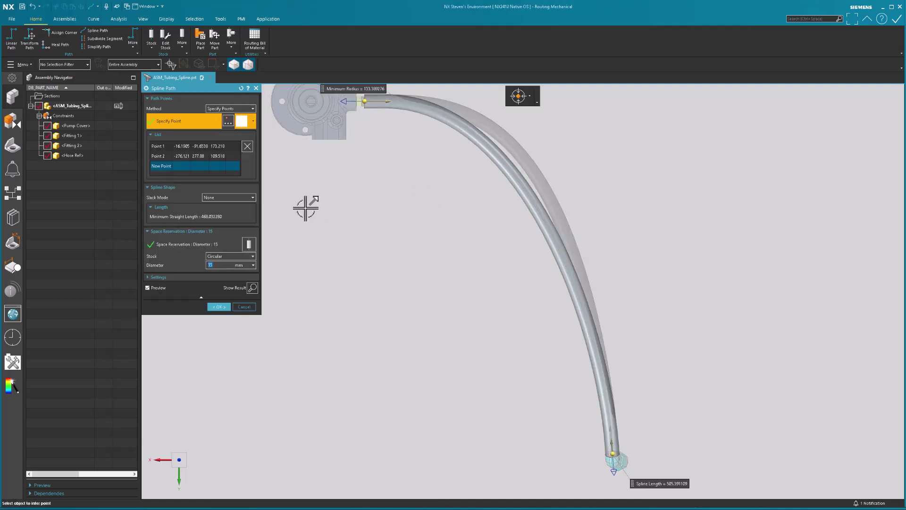
left_click(212, 146)
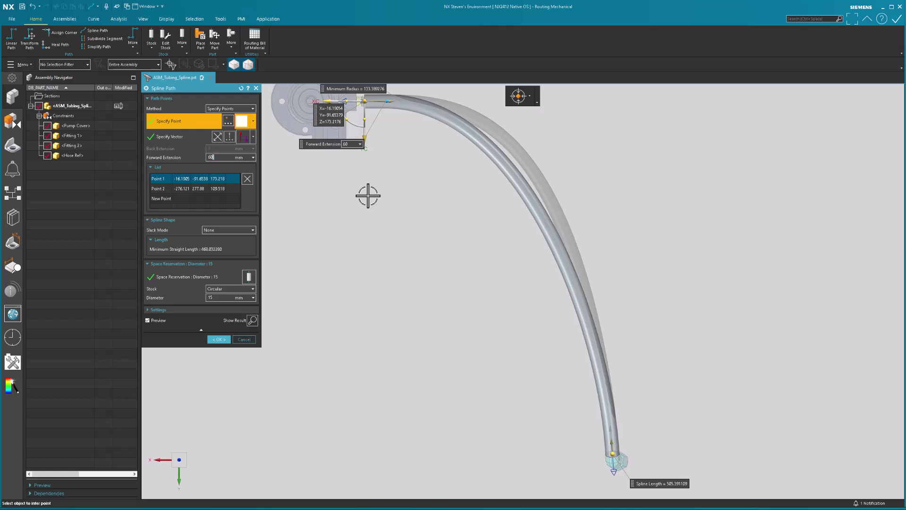
key("Return")
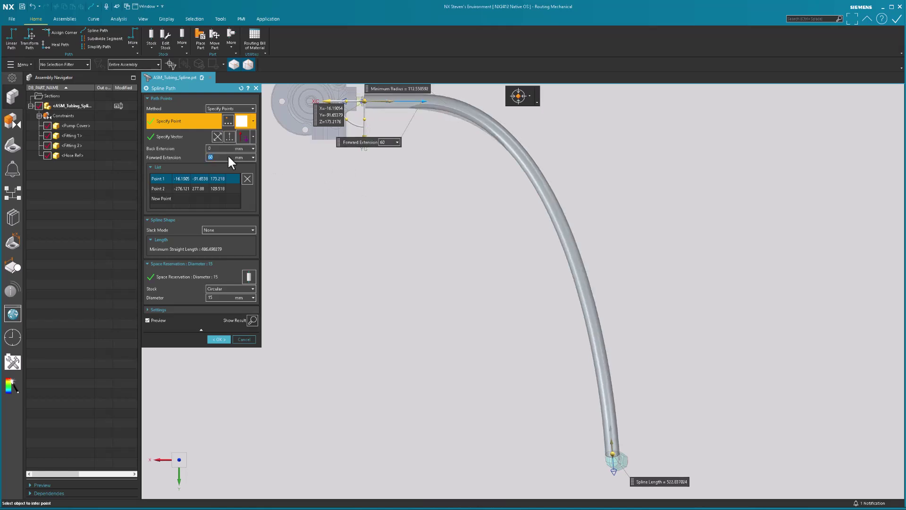
key("Return")
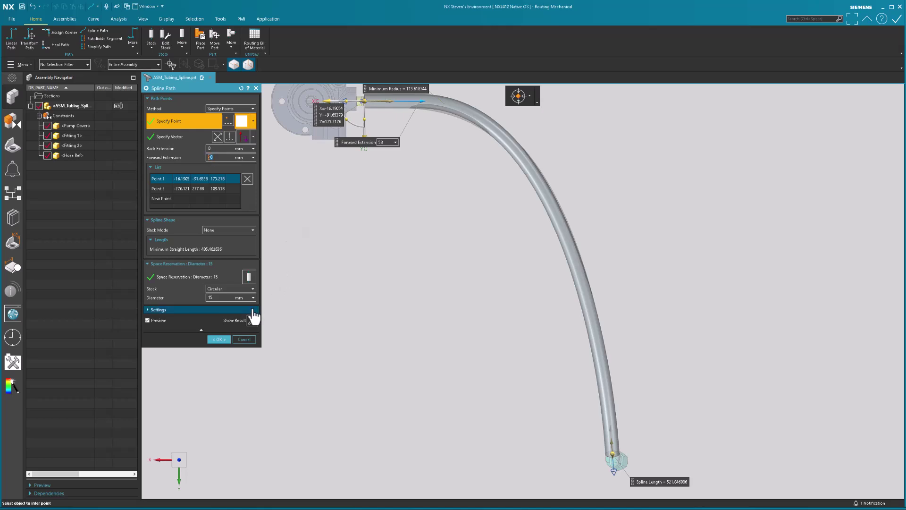
left_click(221, 338)
- Hide the Hose Ref component so only the routed spline hose remains between the fittings
middle_click_drag(361, 283, 355, 263)
left_click(492, 240)
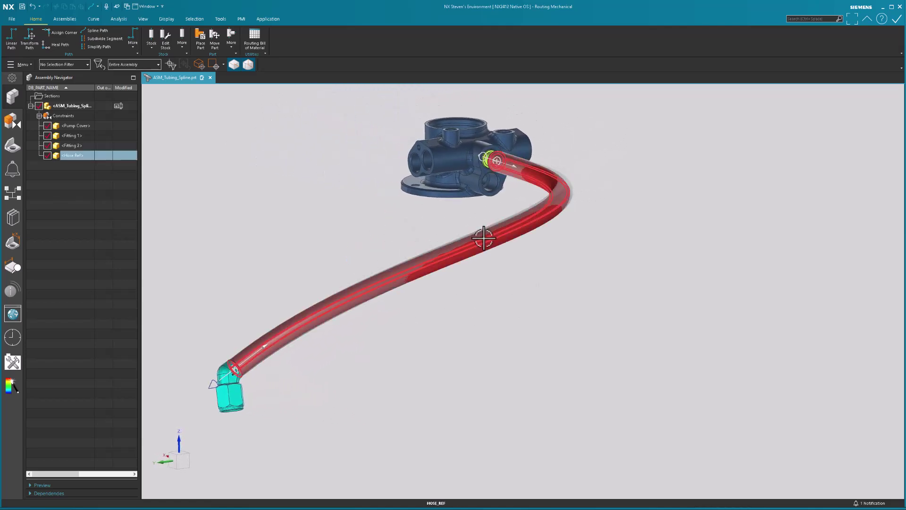
key("ctrl+b")
middle_click_drag(500, 302, 607, 360)
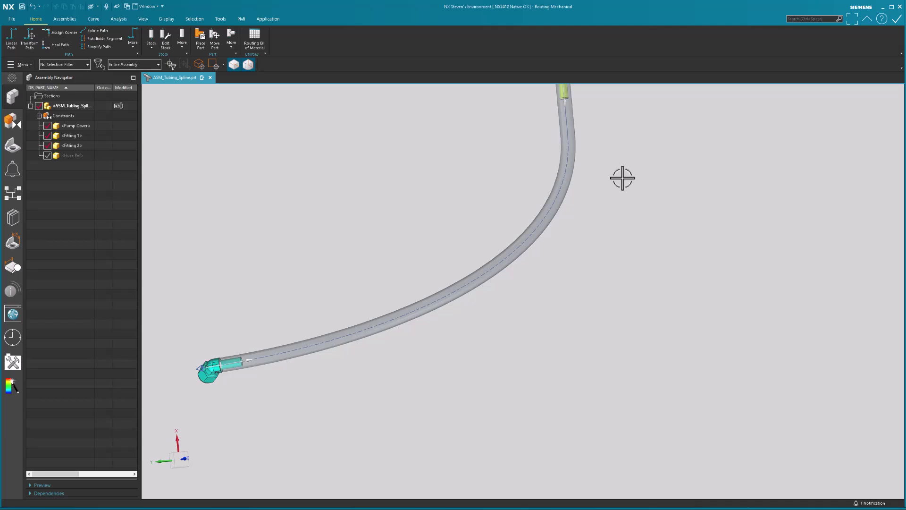
middle_click_drag(613, 245, 604, 222)
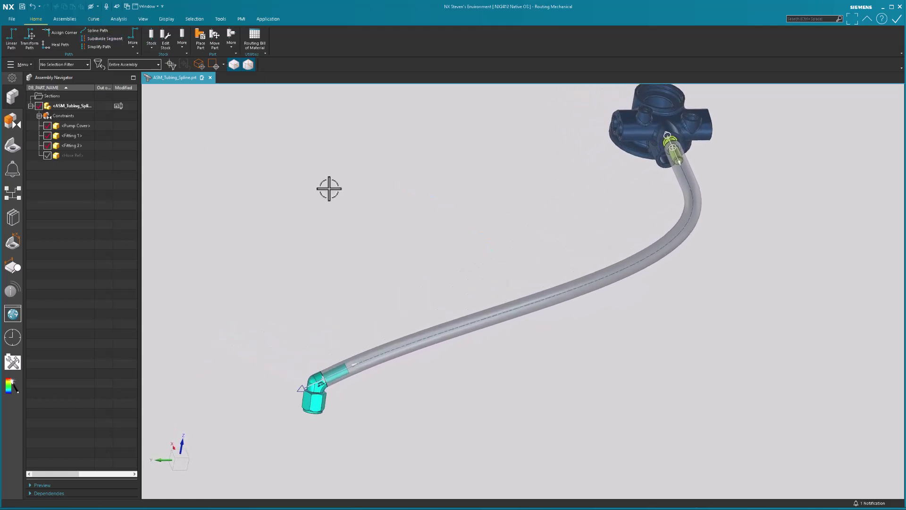